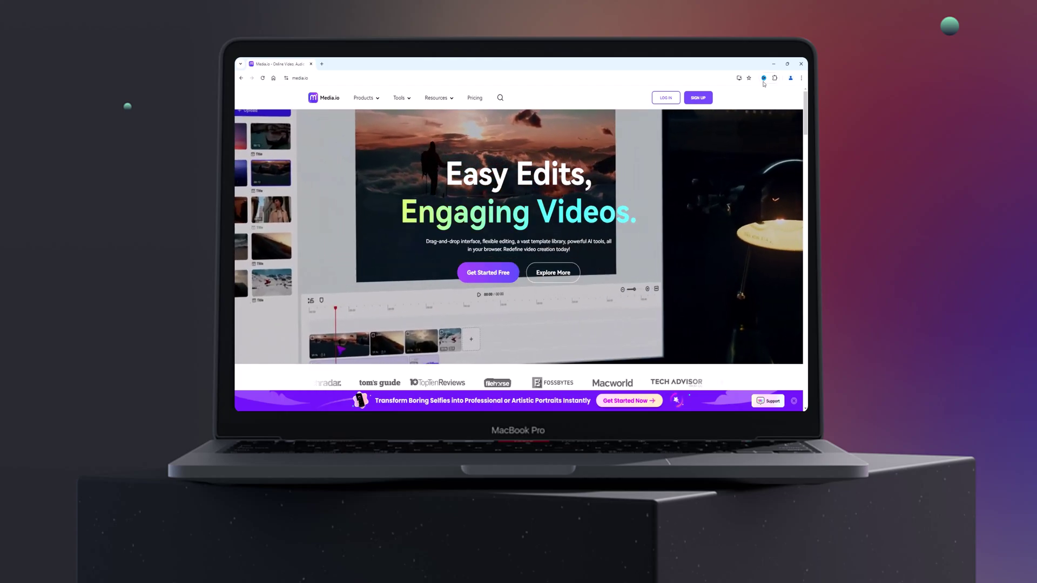
- Unpin the Media.io extension from Chrome's toolbar
right_click(763, 79)
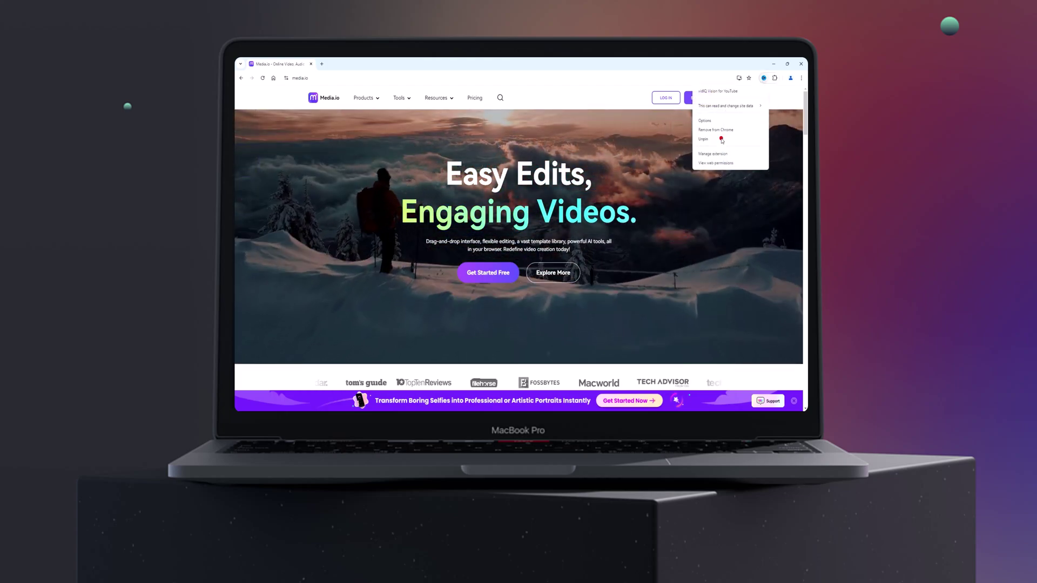
left_click(720, 139)
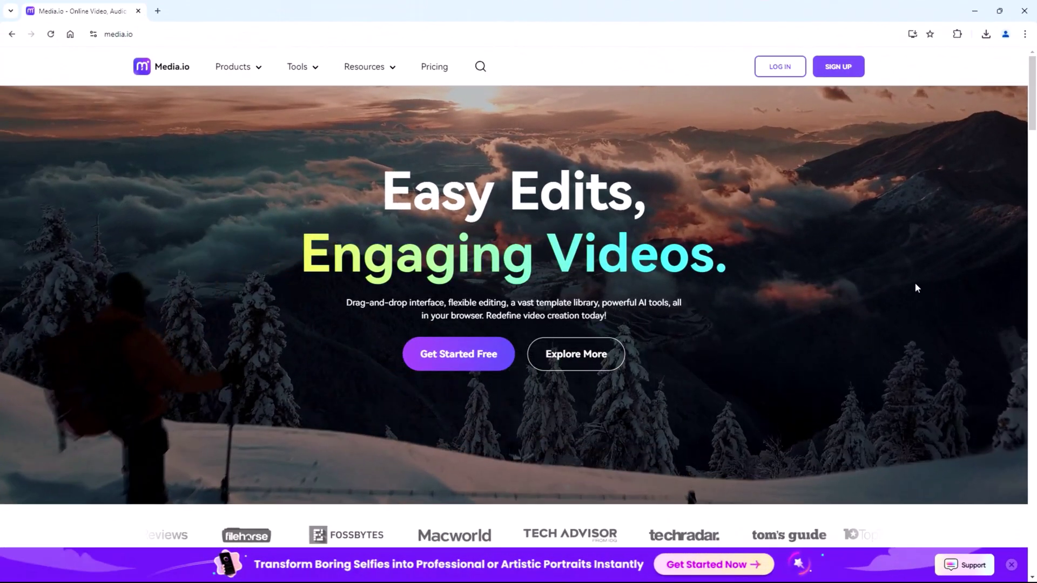
scroll(916, 288, "down", 1)
scroll(916, 287, "down", 1)
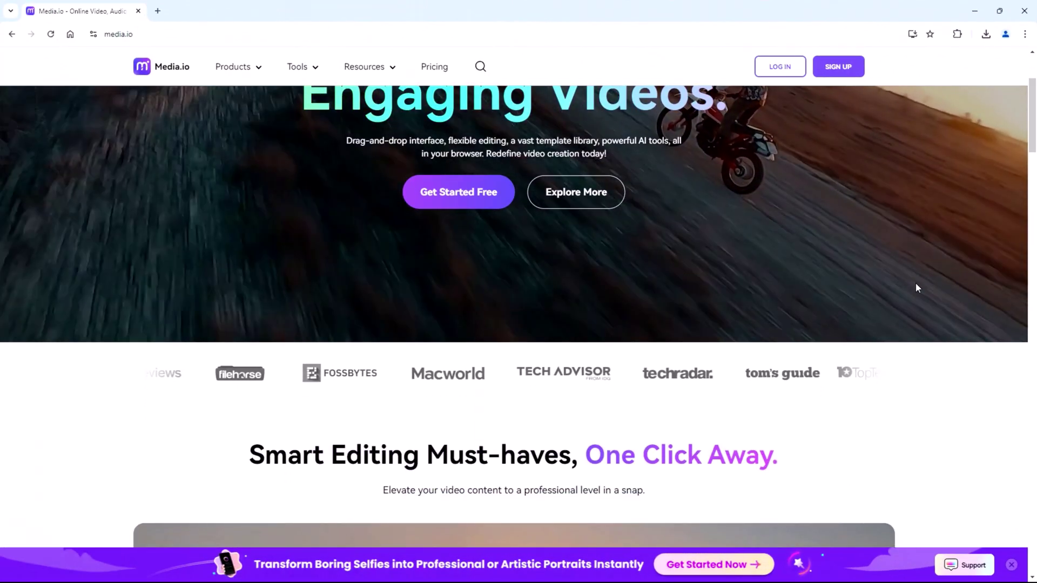
scroll(916, 288, "down", 2)
scroll(916, 288, "down", 1)
scroll(916, 288, "down", 1)
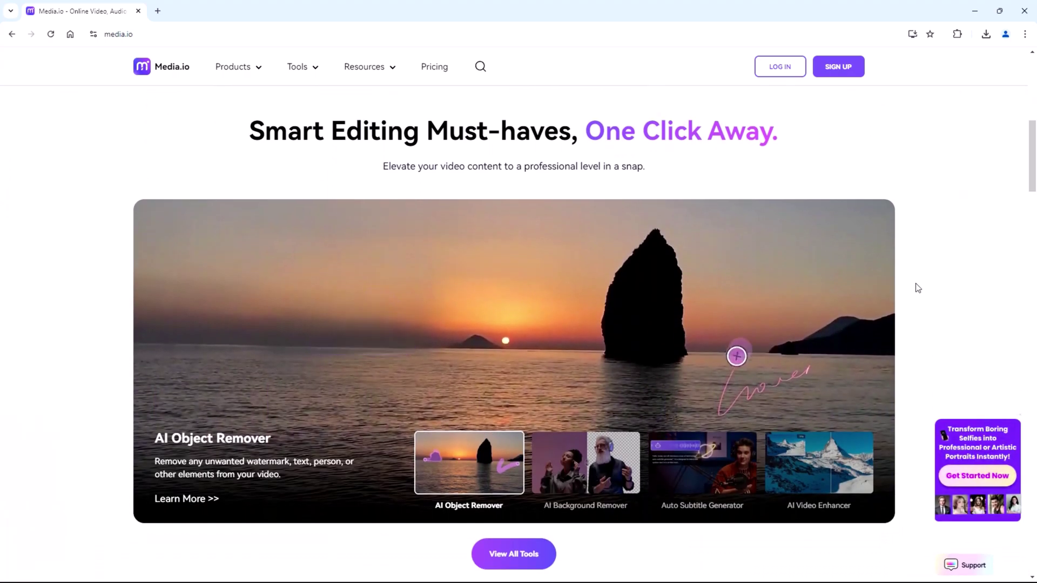
left_click(600, 469)
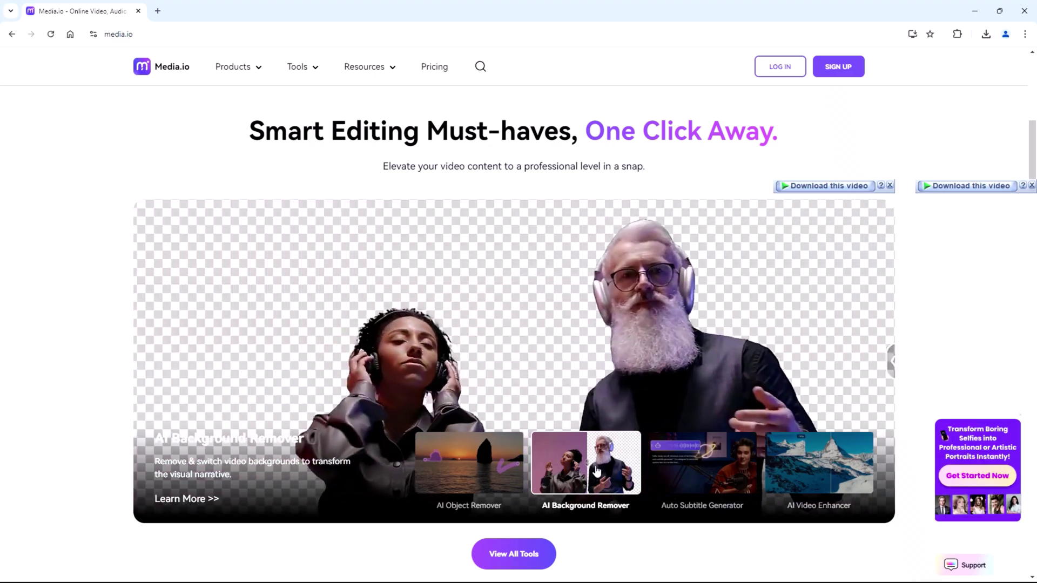
left_click(679, 469)
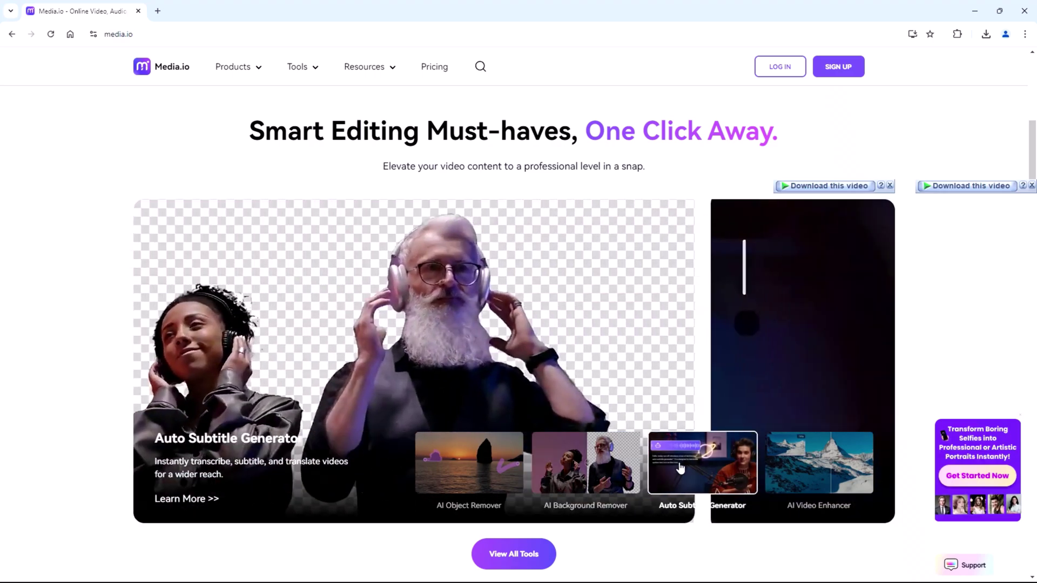
scroll(679, 469, "down", 5)
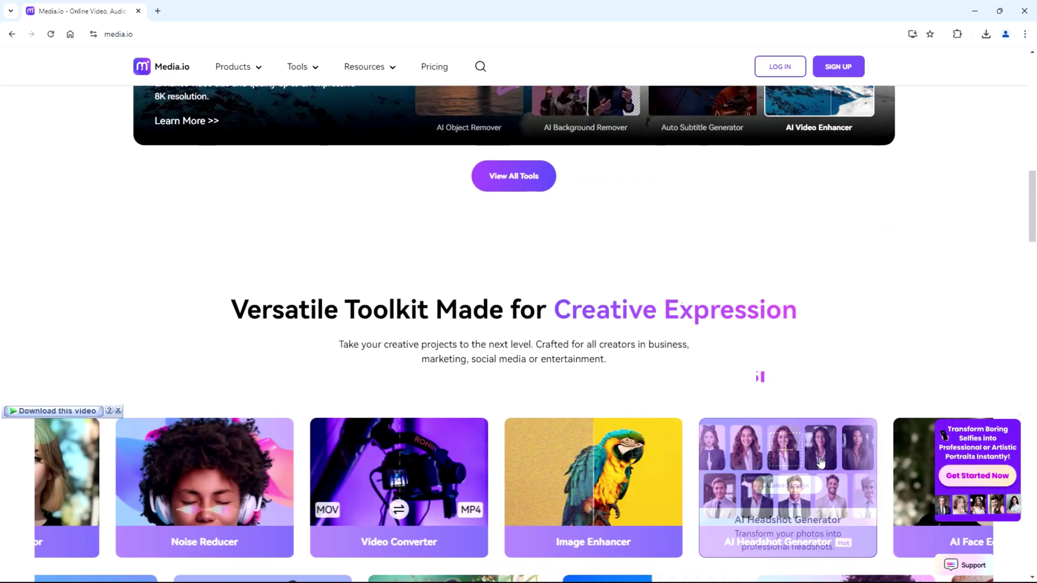
scroll(757, 375, "down", 2)
scroll(817, 461, "down", 2)
scroll(814, 490, "down", 1)
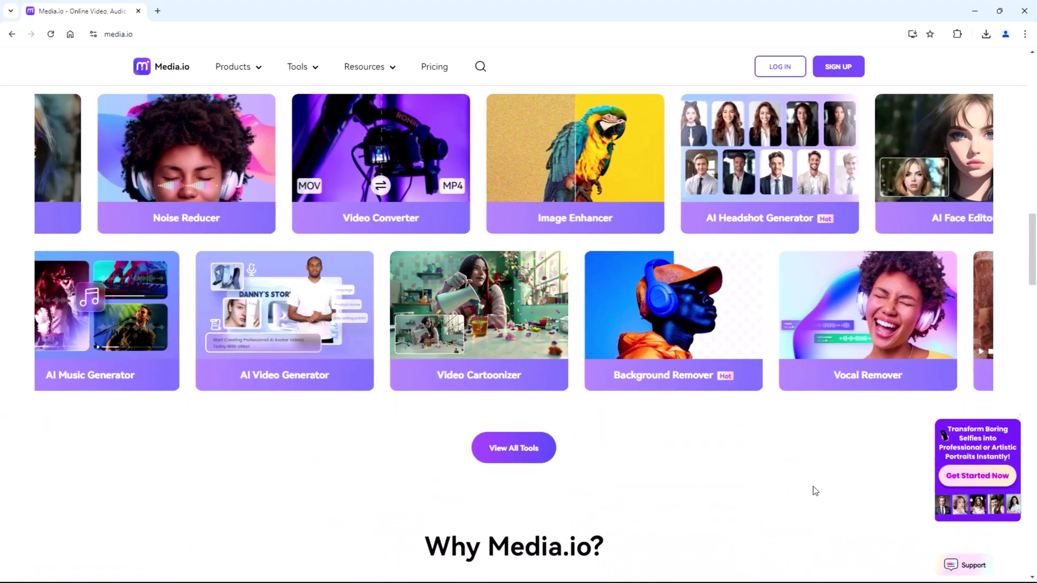
scroll(814, 490, "up", 1)
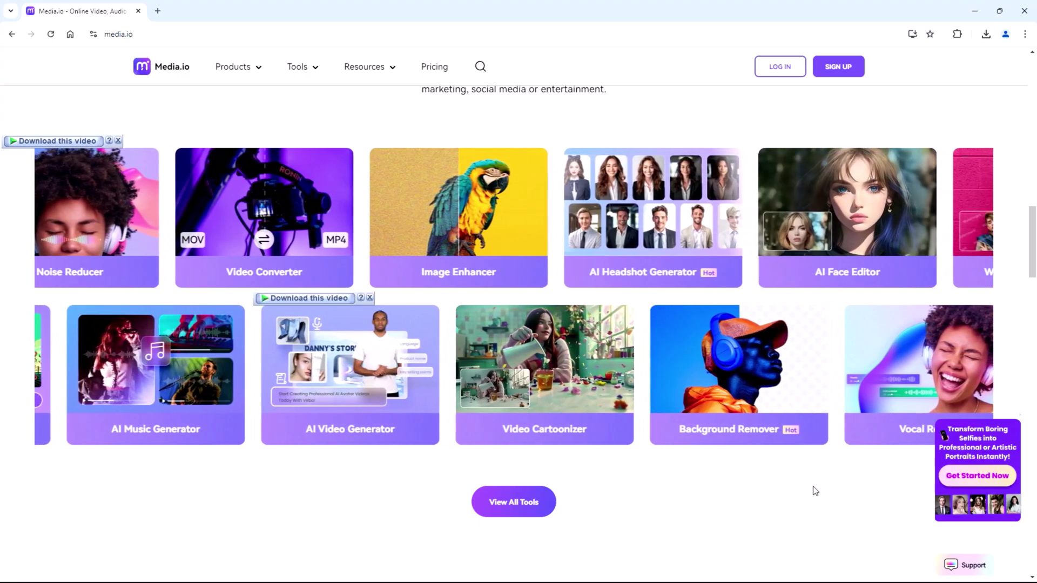
scroll(814, 490, "down", 2)
scroll(815, 490, "down", 2)
scroll(814, 491, "down", 2)
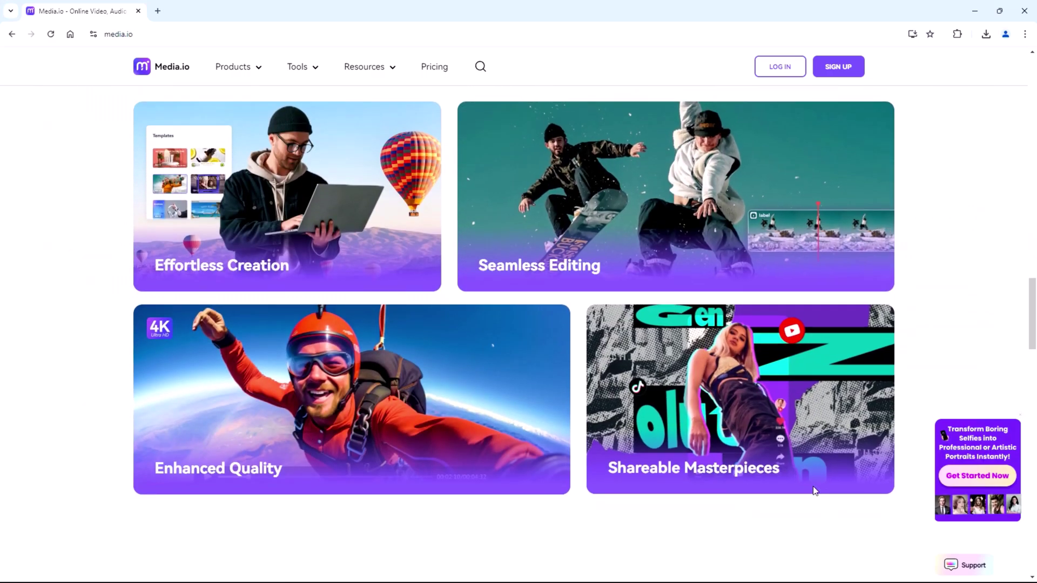
scroll(815, 490, "down", 2)
scroll(814, 490, "down", 2)
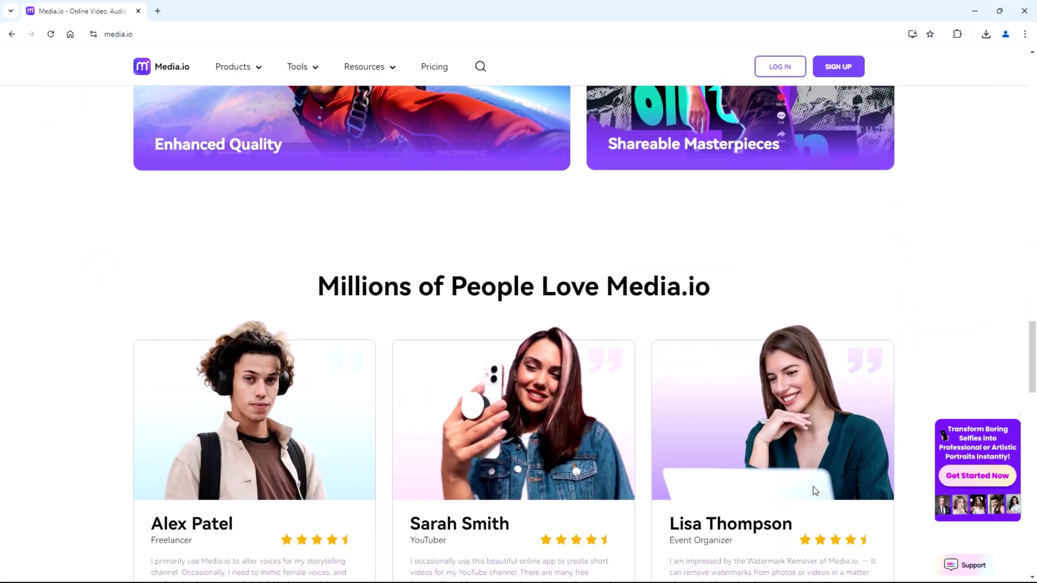
scroll(814, 490, "down", 1)
scroll(814, 490, "down", 1)
scroll(815, 490, "up", 1)
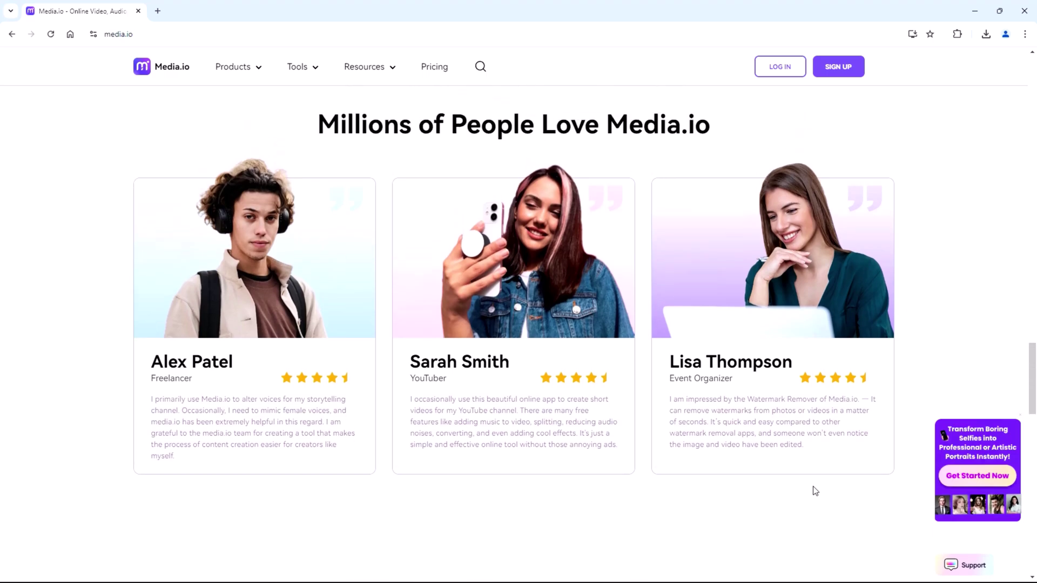
scroll(814, 490, "down", 1)
scroll(814, 490, "down", 1)
scroll(814, 490, "down", 3)
scroll(814, 490, "down", 2)
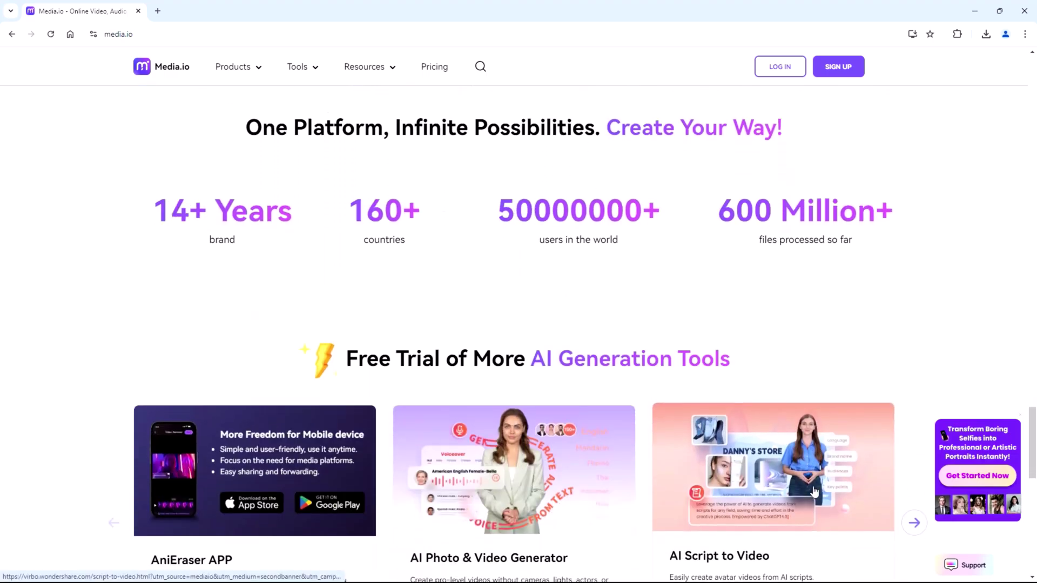
scroll(814, 491, "down", 3)
scroll(815, 489, "down", 3)
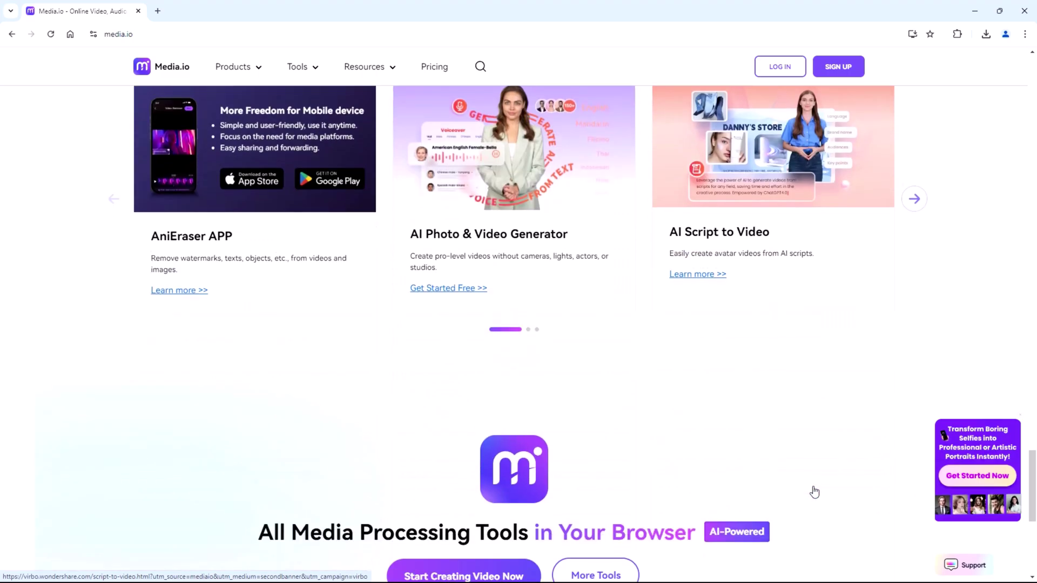
left_click_drag(1032, 487, 1034, 73)
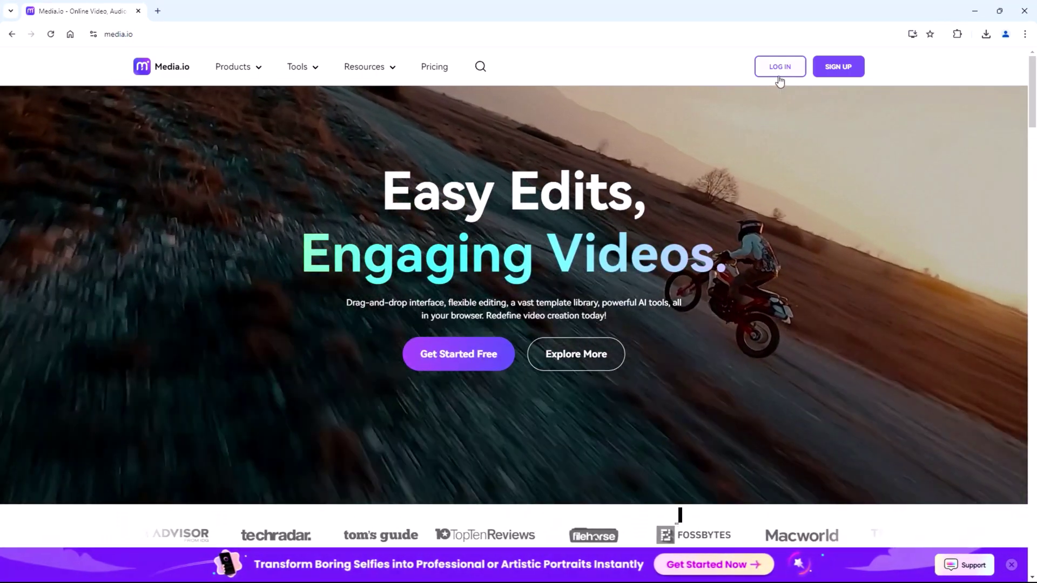
- Log in to Media.io with email and password through the Wondershare popup
left_click(779, 75)
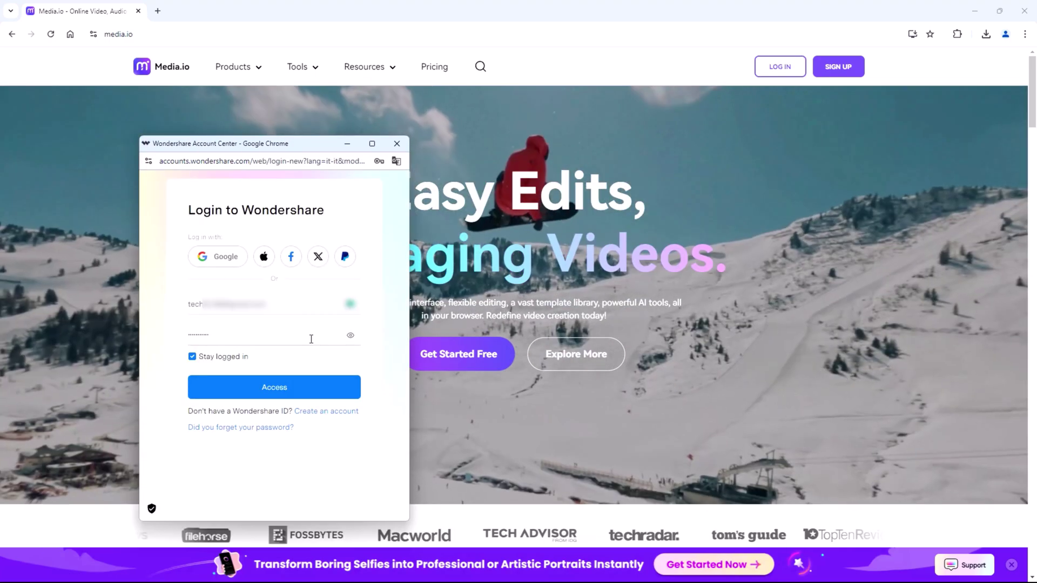
left_click(290, 379)
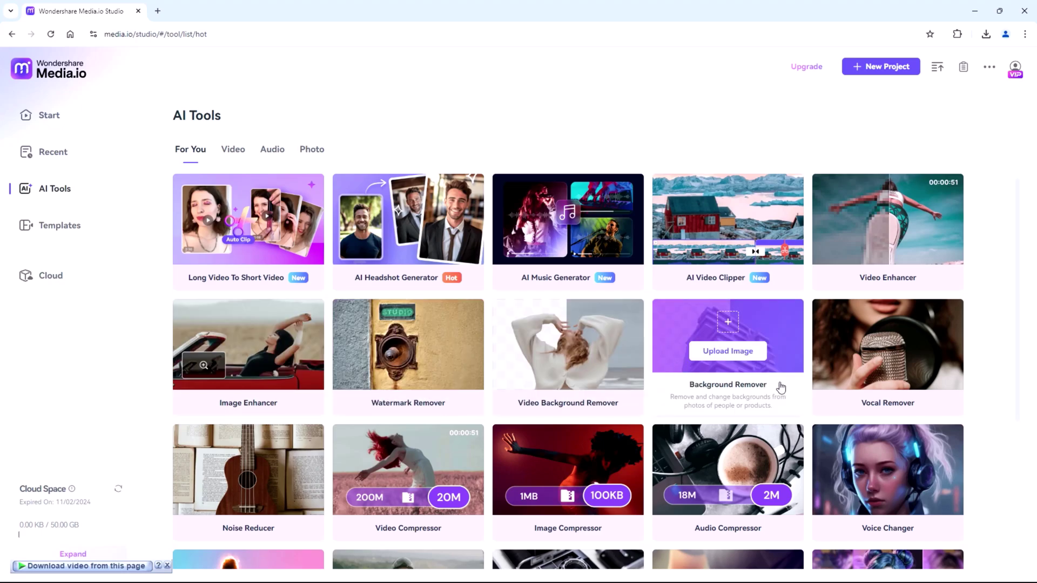
scroll(843, 341, "down", 2)
scroll(915, 313, "down", 1)
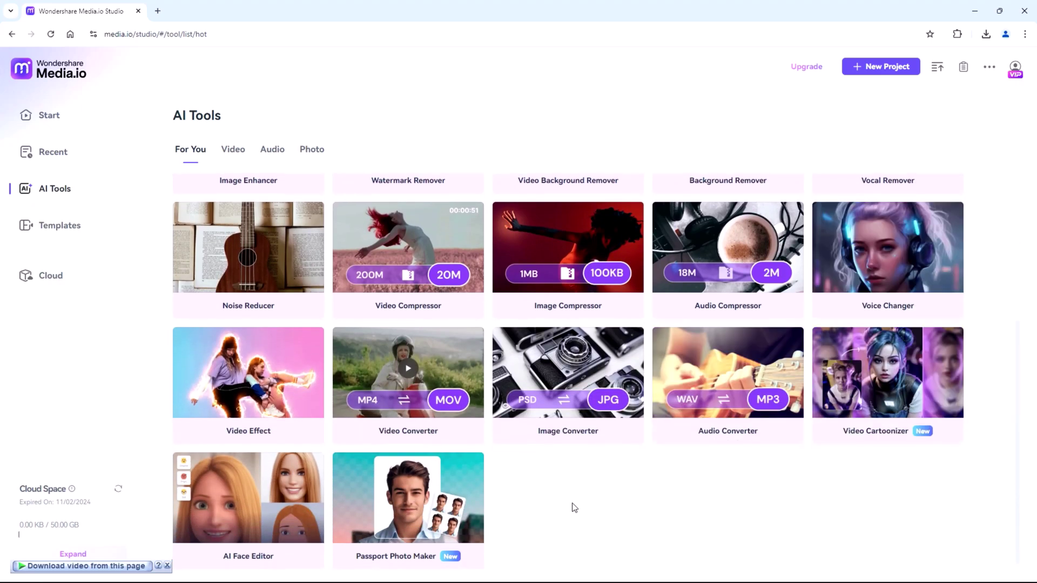
scroll(572, 506, "up", 1)
scroll(572, 505, "up", 1)
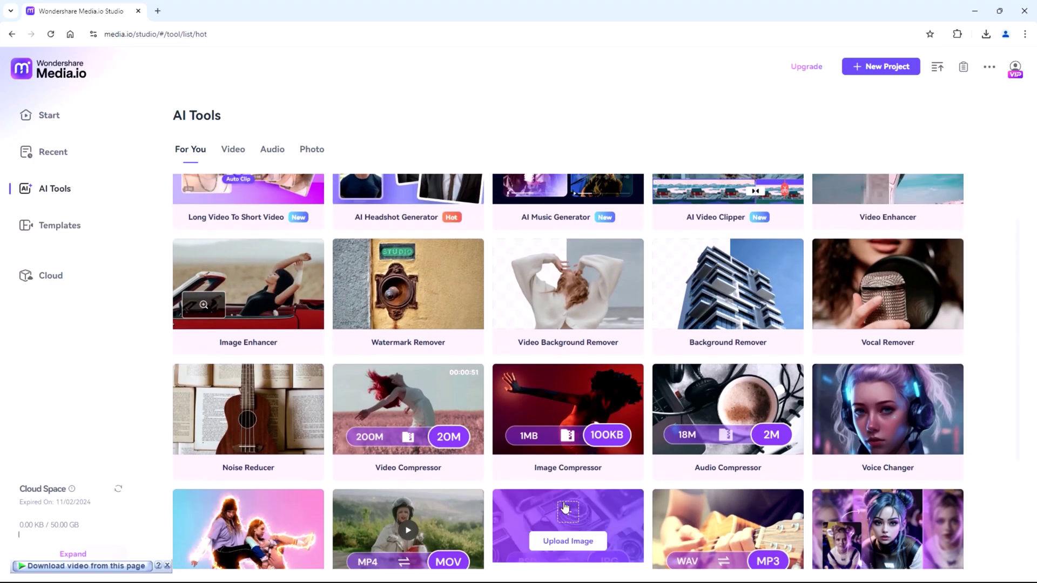
scroll(552, 498, "up", 1)
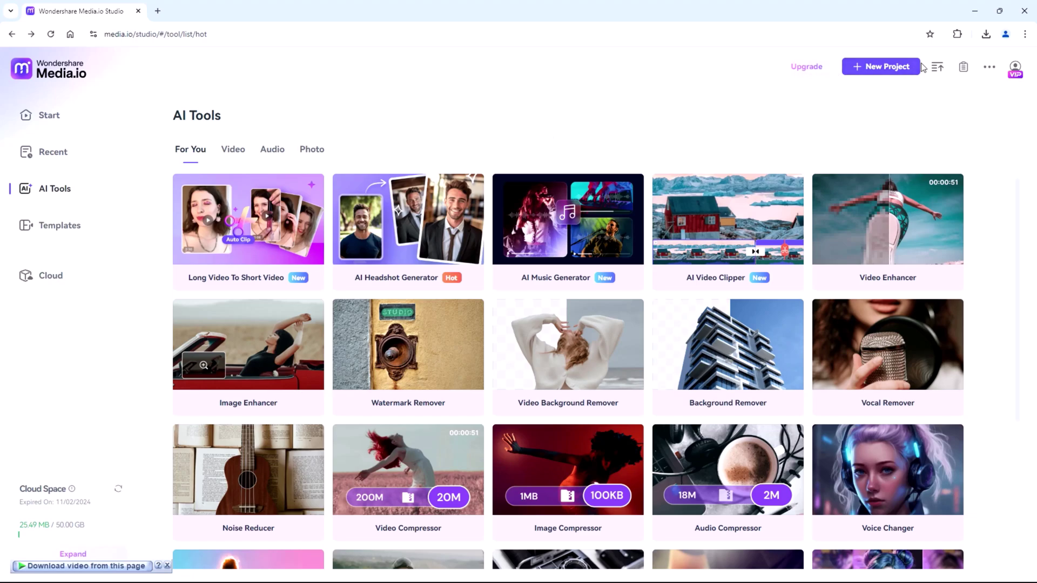
- Create a new project, upload the media.io video and add it to the timeline
left_click(901, 70)
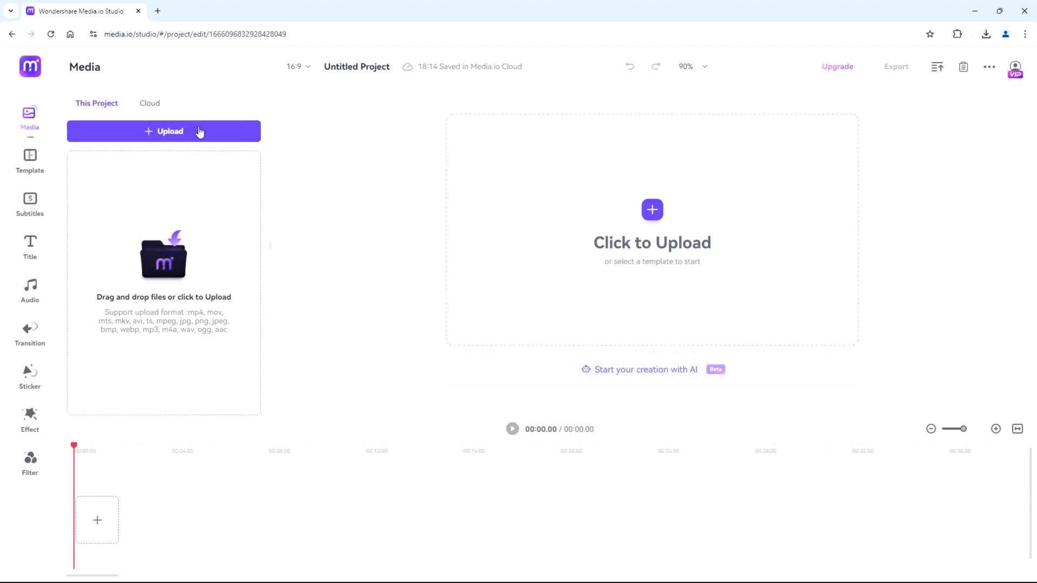
left_click(199, 133)
left_click(486, 100)
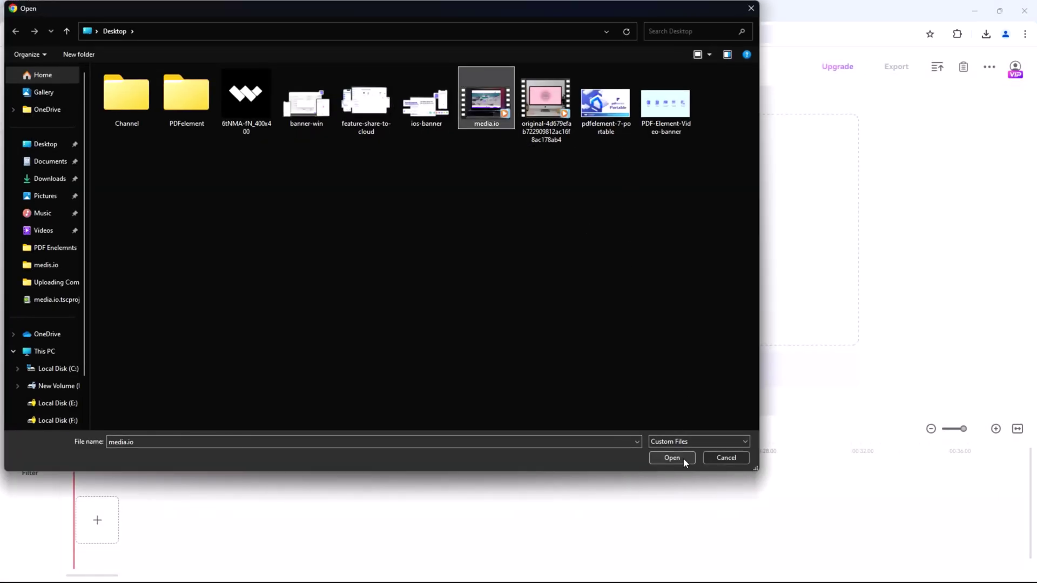
left_click(678, 460)
left_click(144, 193)
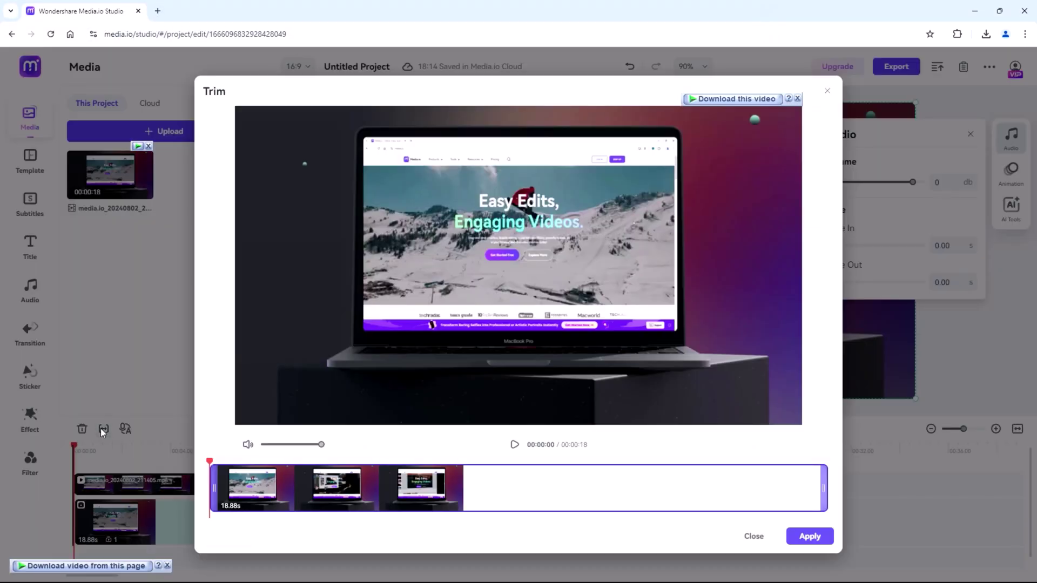
- Trim the clip to 15.84 seconds, shrink it toward the lower right, then browse templates
left_click_drag(826, 488, 724, 487)
left_click(809, 536)
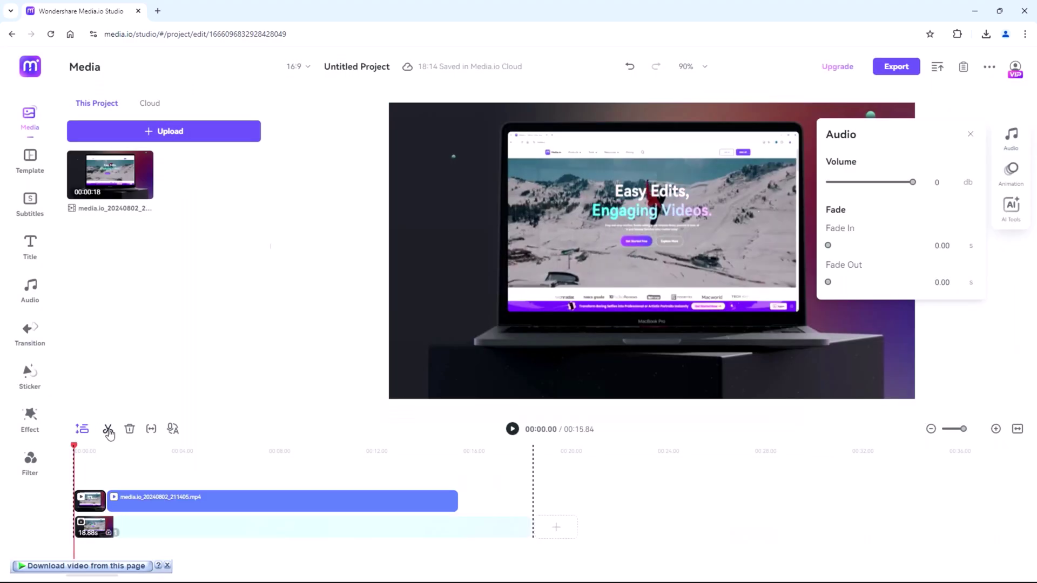
mouse_move(389, 103)
left_mouse_down()
mouse_move(601, 269)
mouse_move(636, 277)
left_mouse_up()
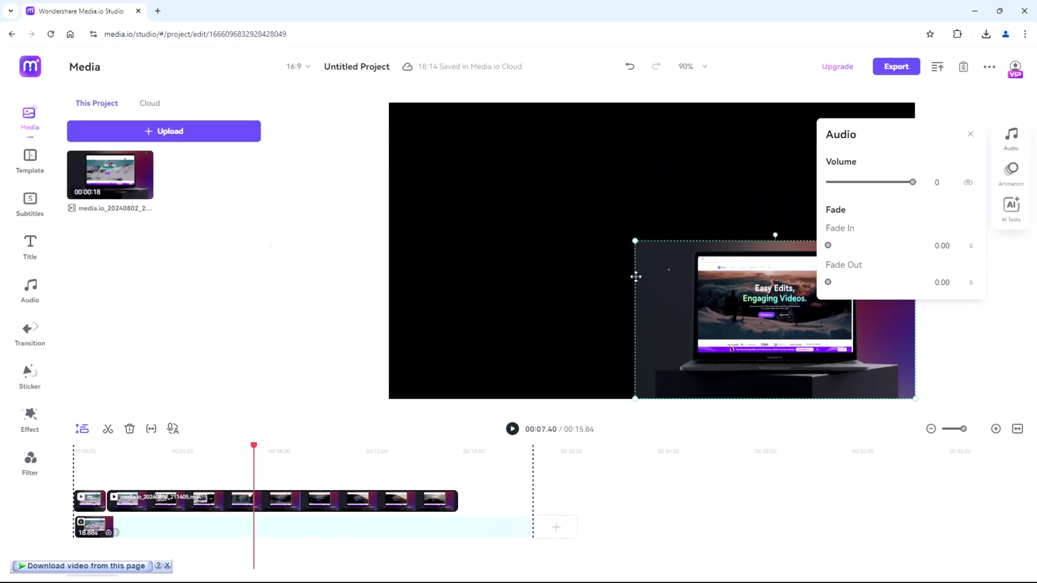
left_click(20, 169)
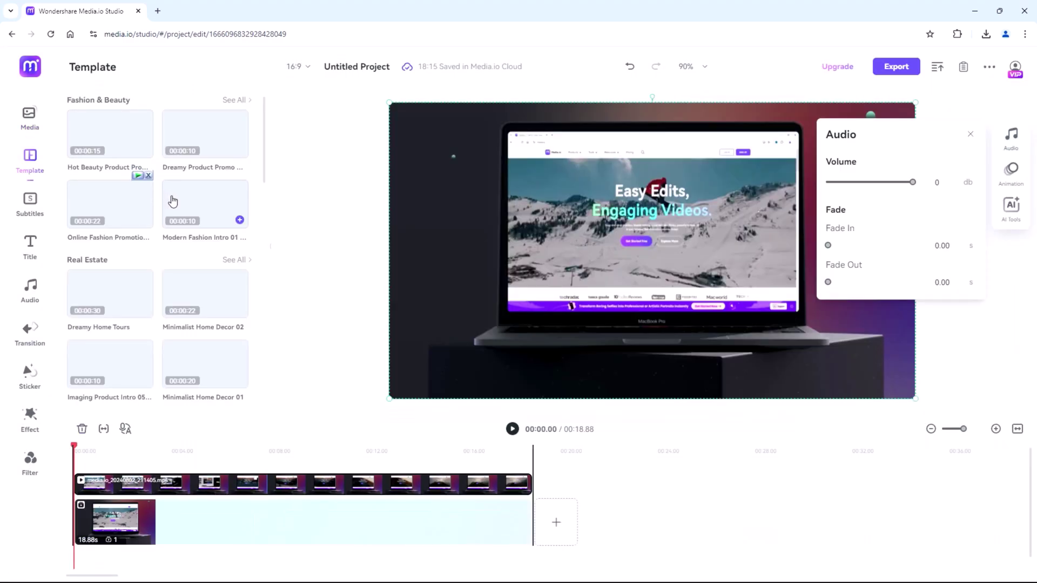
scroll(172, 202, "down", 1)
scroll(172, 201, "down", 3)
scroll(173, 201, "down", 5)
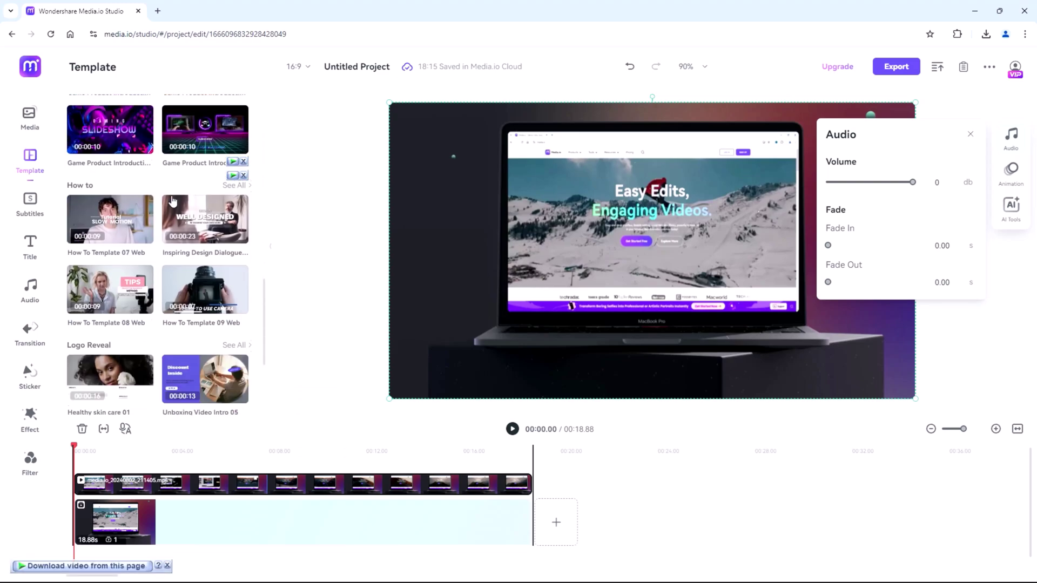
scroll(171, 201, "down", 3)
- Browse effects and templates, then add the first Food template to the timeline
left_click(30, 417)
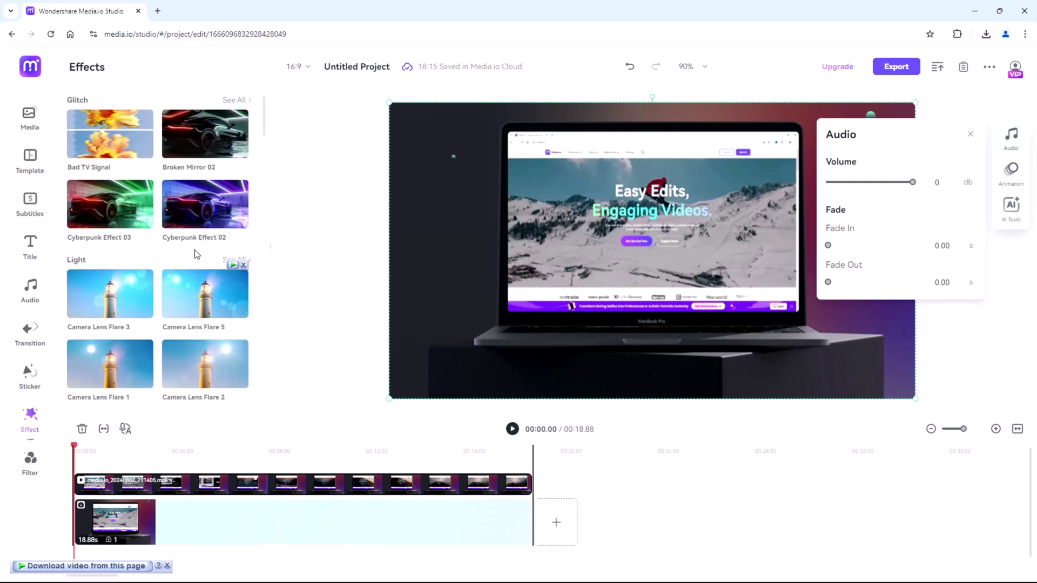
scroll(196, 308, "down", 3)
scroll(195, 254, "down", 3)
scroll(195, 254, "up", 5)
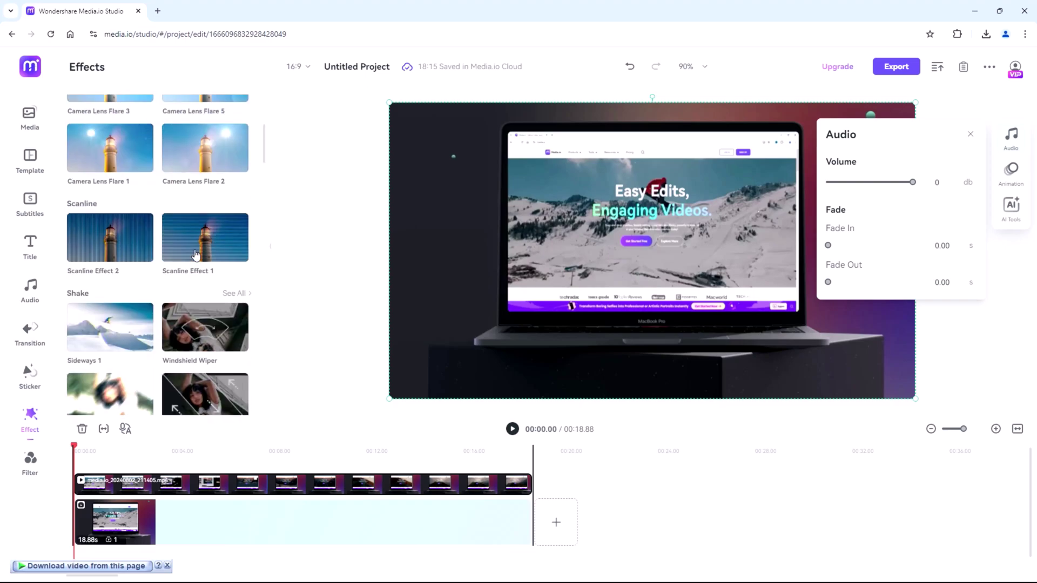
scroll(163, 235, "up", 5)
scroll(113, 194, "up", 3)
left_click(30, 161)
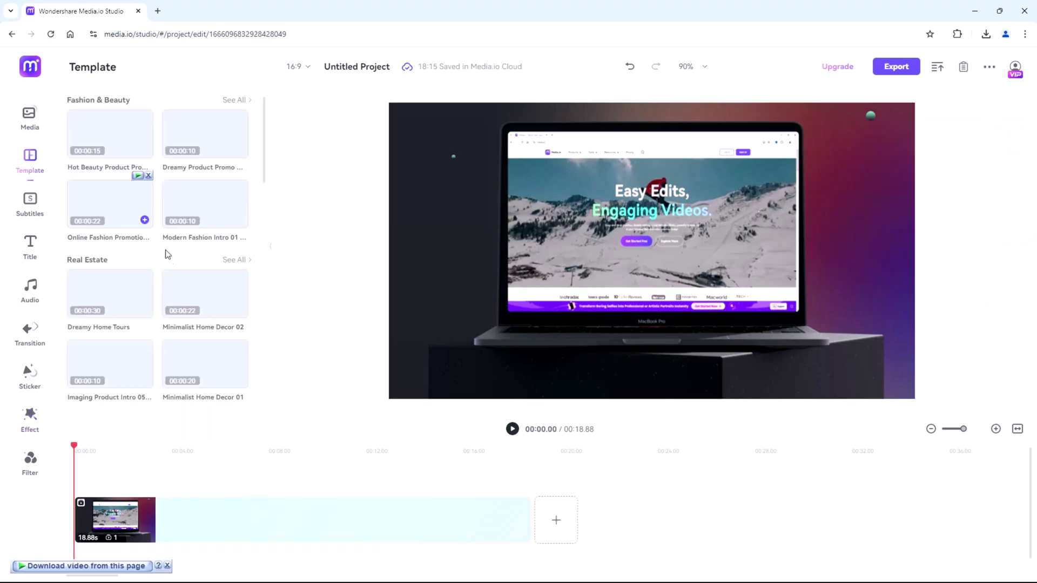
scroll(221, 236, "down", 2)
scroll(221, 235, "down", 3)
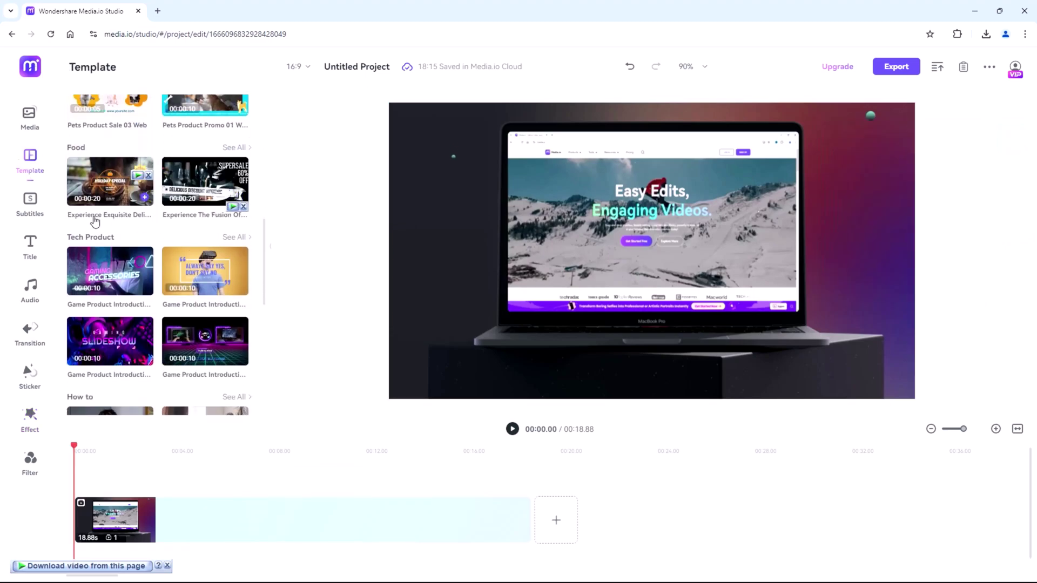
left_click(145, 199)
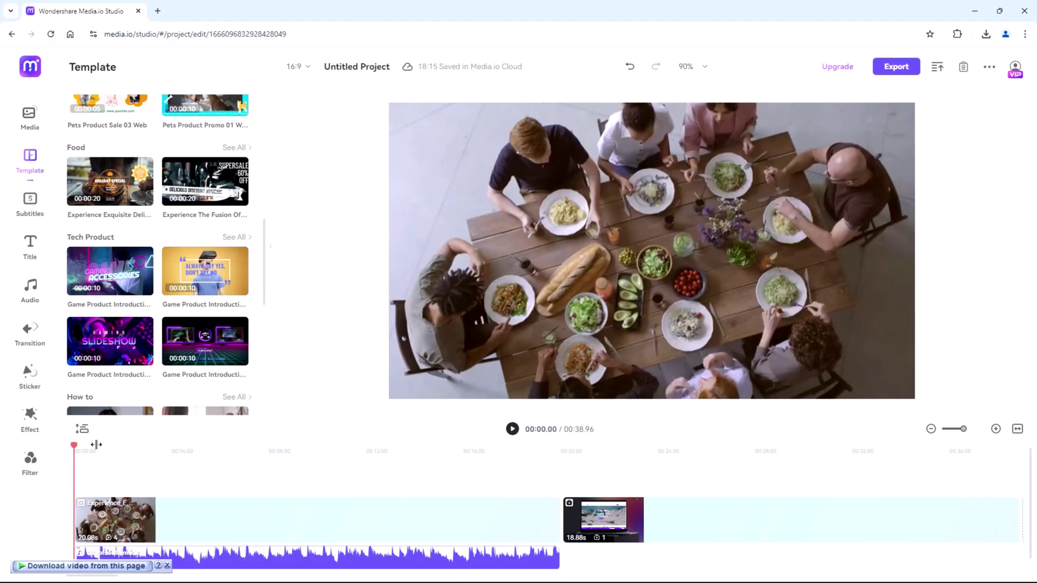
- Preview the Food template, delete it, and open the Subtitles options
left_click_drag(96, 444, 523, 445)
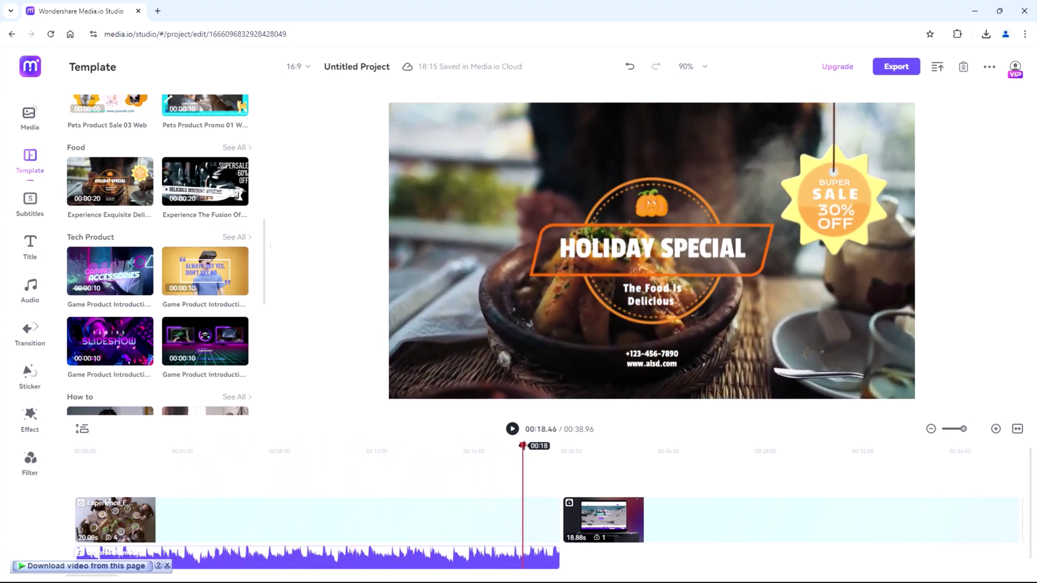
key("Delete")
left_click(30, 203)
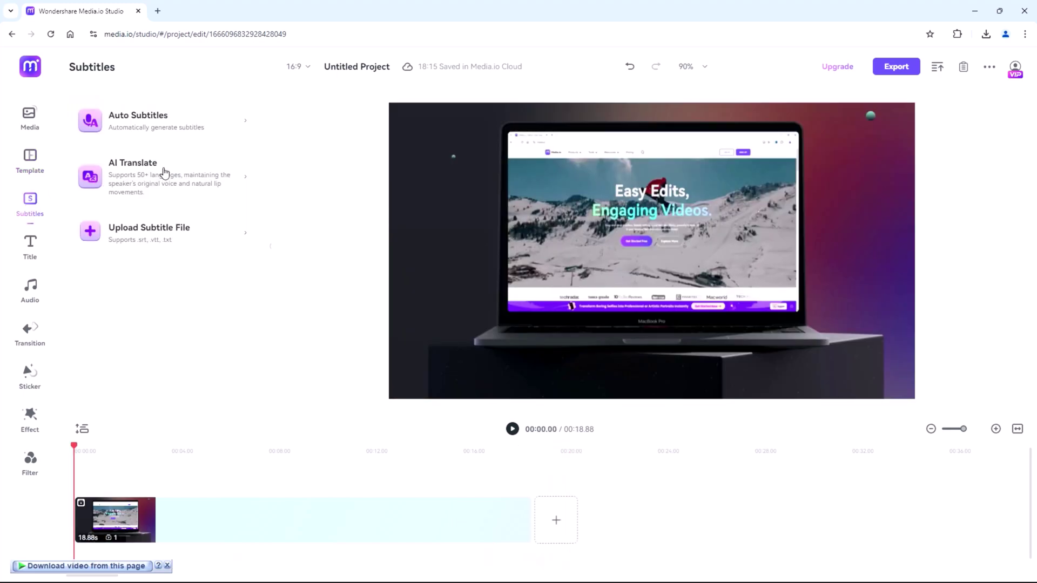
- AI-translate media.io_20240802_211405.mp4 into Portuguese (Brazil) subtitles
left_click(164, 173)
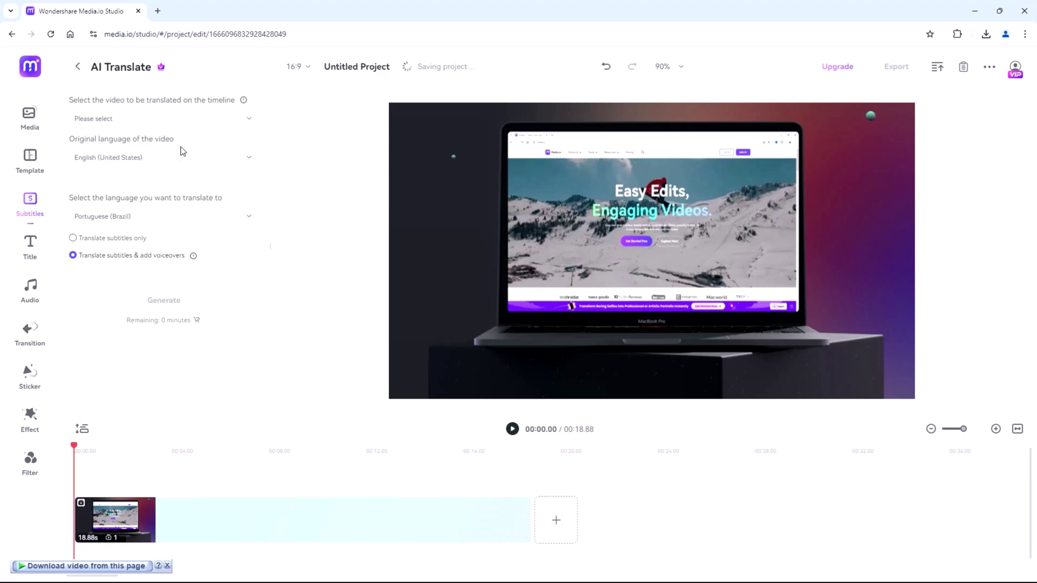
left_click(196, 123)
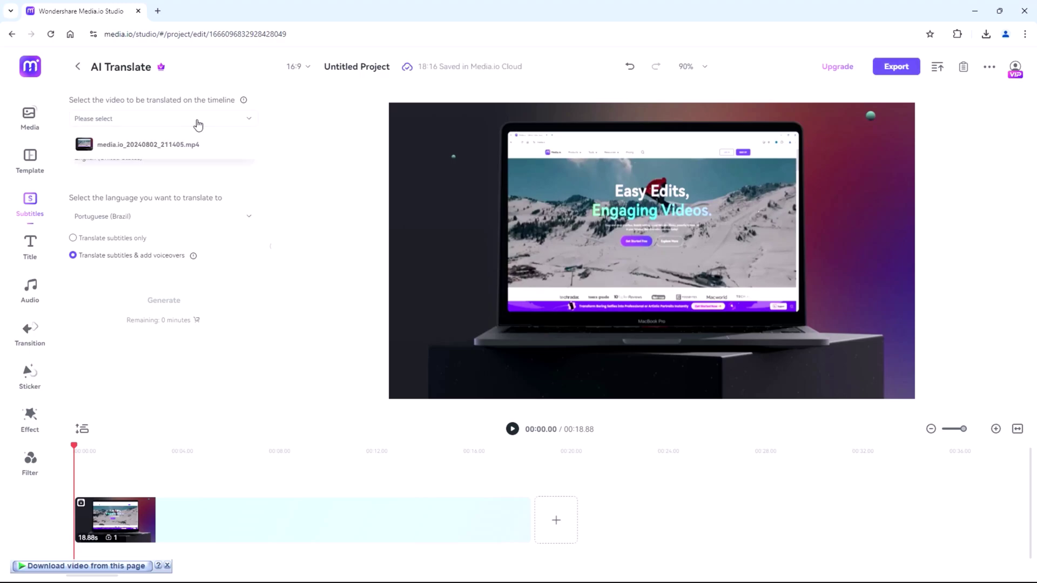
left_click(184, 146)
left_click(158, 216)
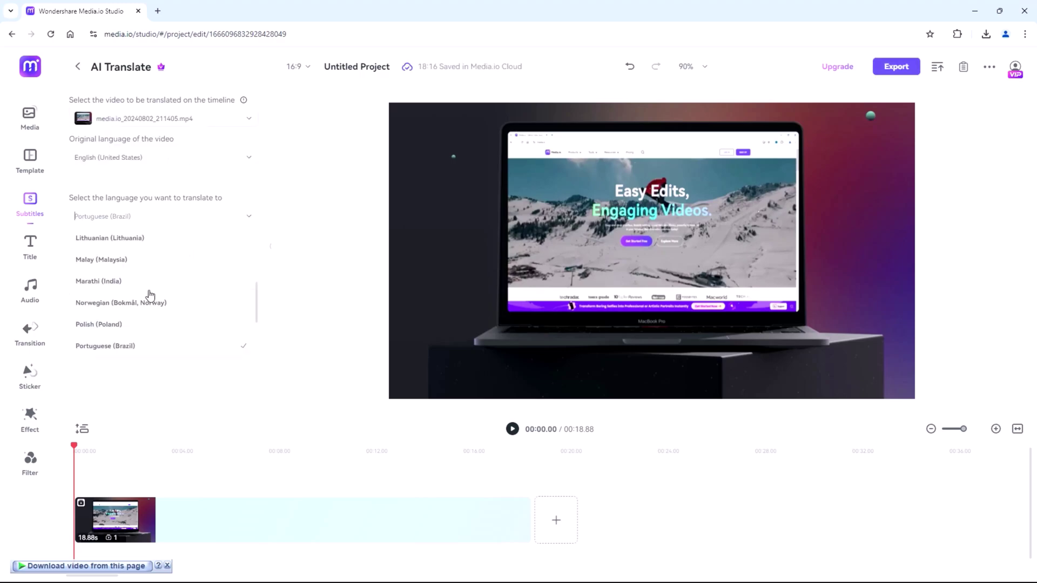
left_click(139, 350)
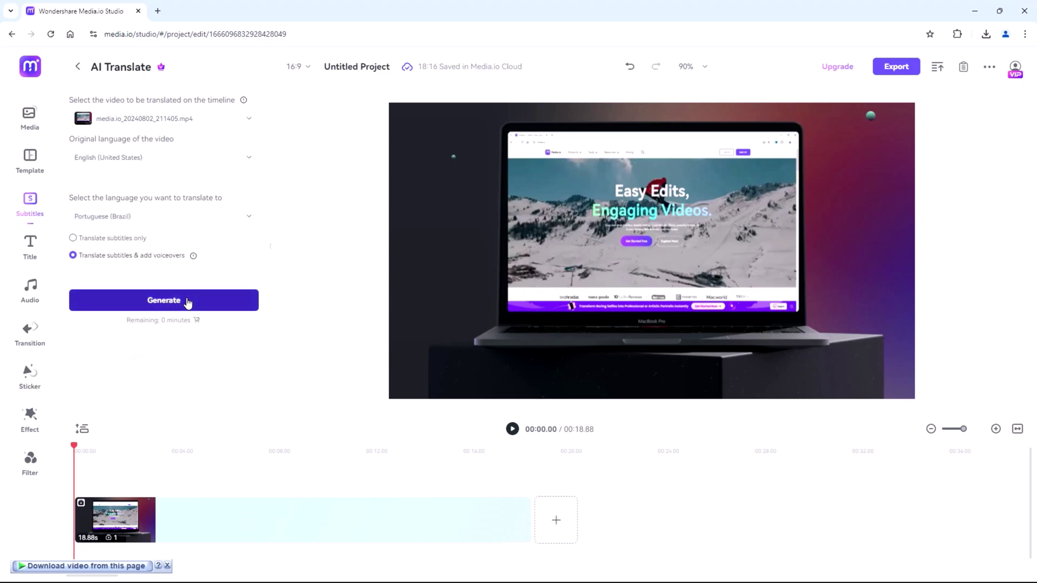
left_click(187, 302)
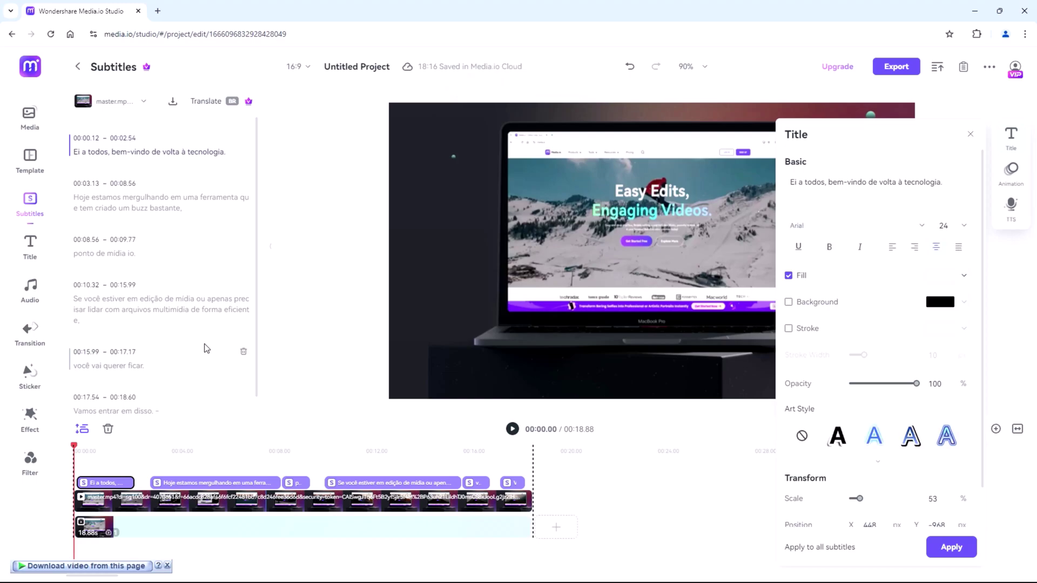
type("DF")
type("SDFDSF mid")
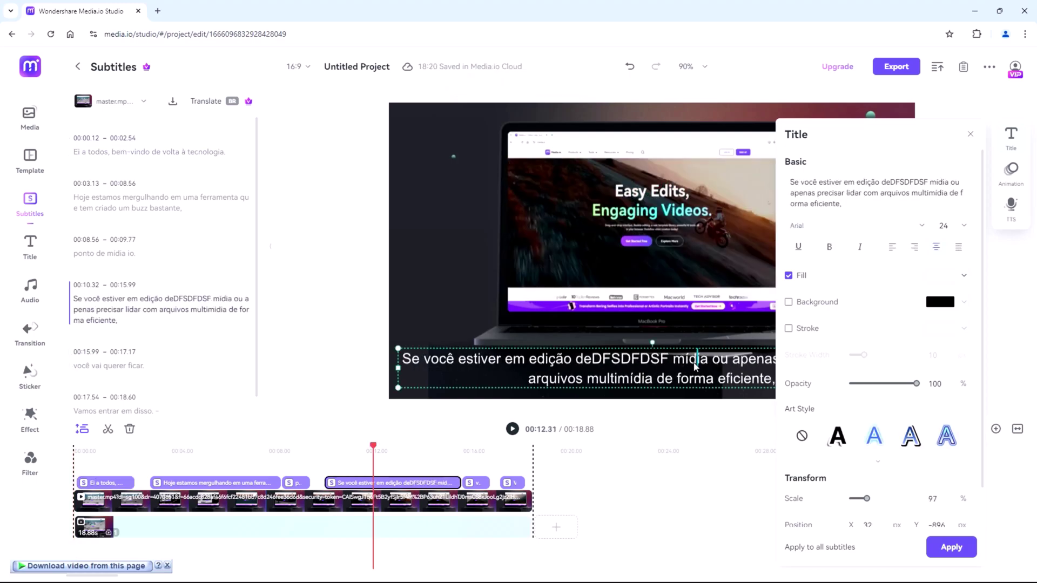
type("AA")
- Edit the 00:10.32 subtitle text, nudge its box left, and check the translation languages list
left_click_drag(694, 366, 859, 282)
mouse_move(675, 369)
left_mouse_down()
mouse_move(626, 369)
mouse_move(672, 368)
left_mouse_up()
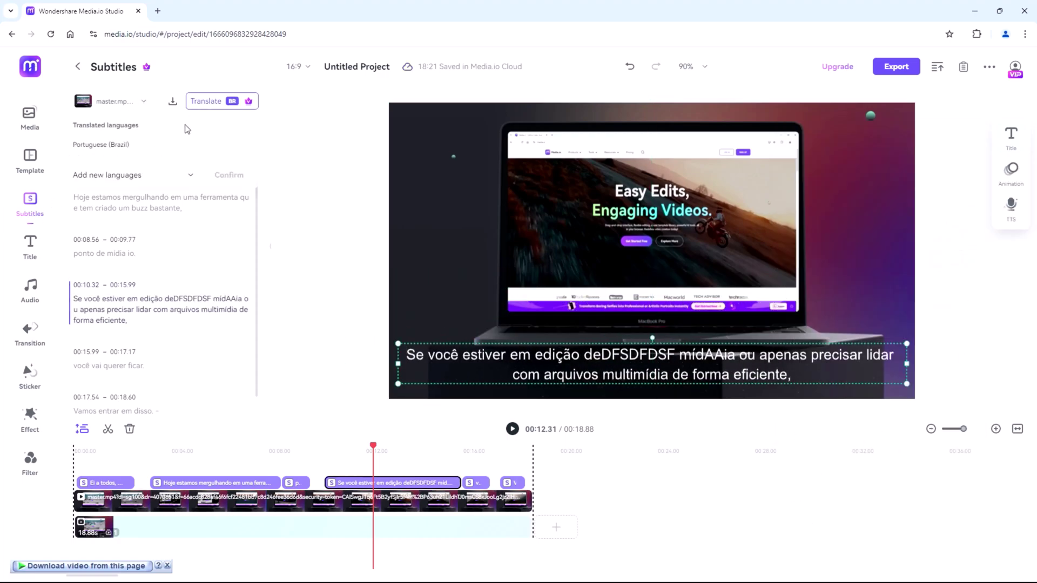
left_click(161, 175)
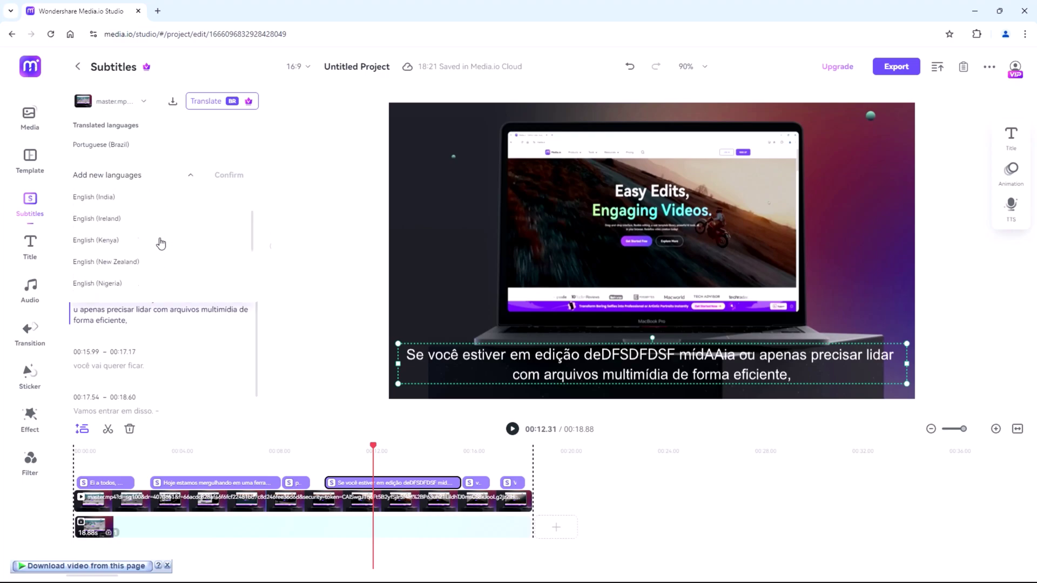
left_click(330, 202)
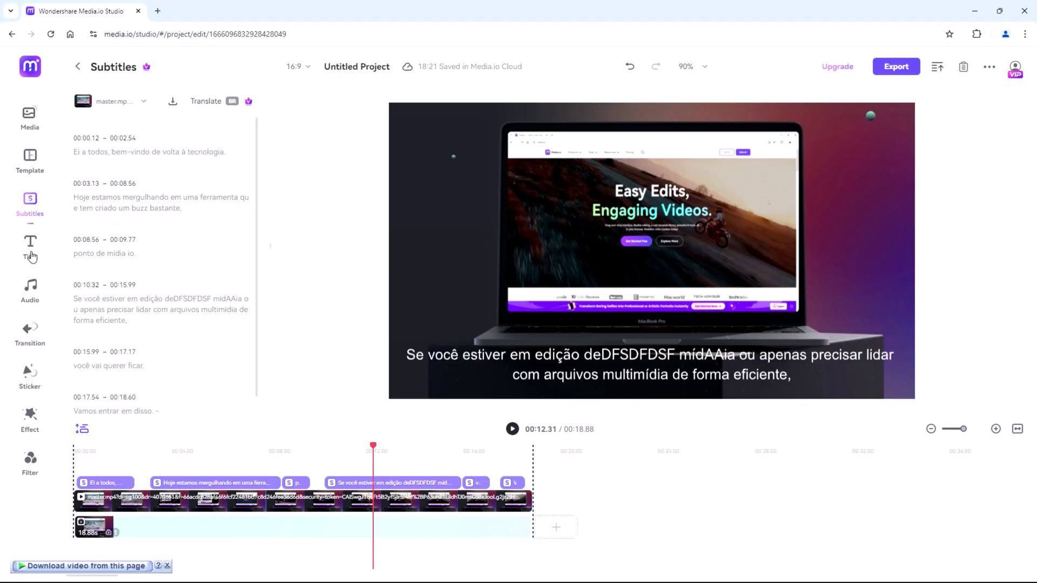
- Add a MEDIA.IO heading title and move it to the video's upper left
left_click(32, 257)
left_click(175, 143)
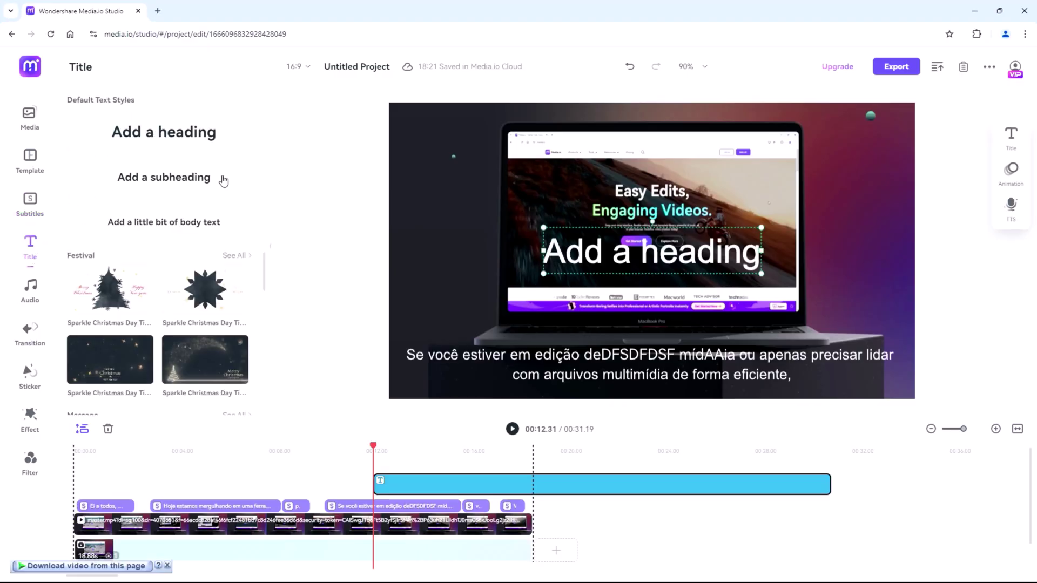
double_click(645, 241)
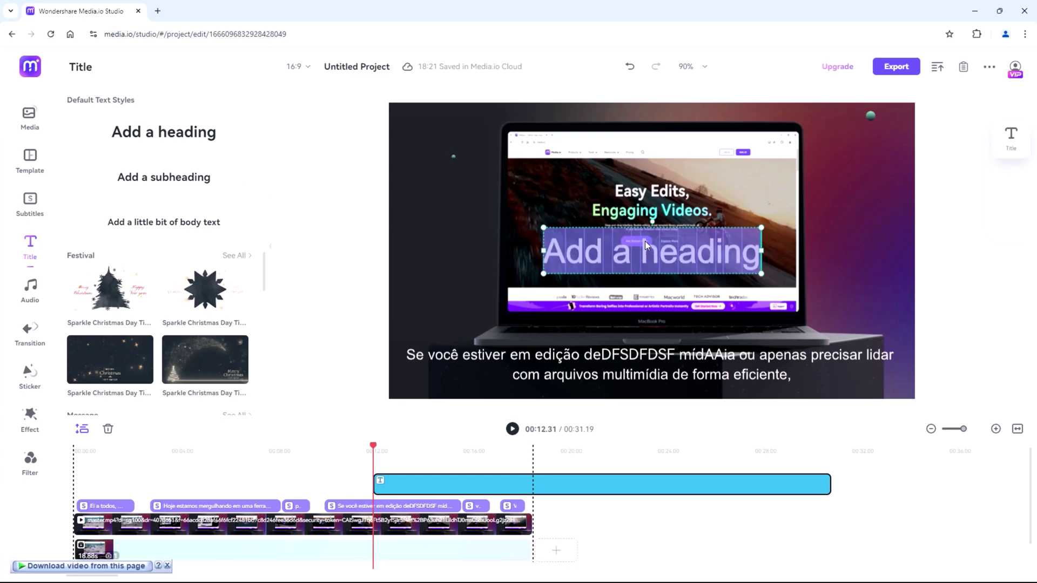
type("MEDIA.IO")
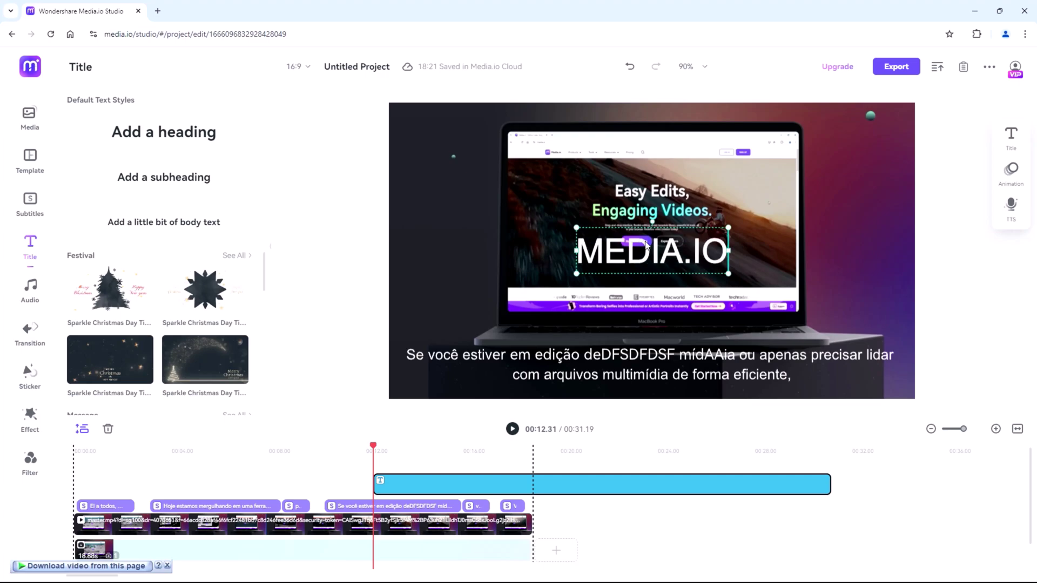
left_click_drag(697, 262, 522, 231)
- Style the title with Passion One font, size 44, and a black outlined art style
double_click(522, 231)
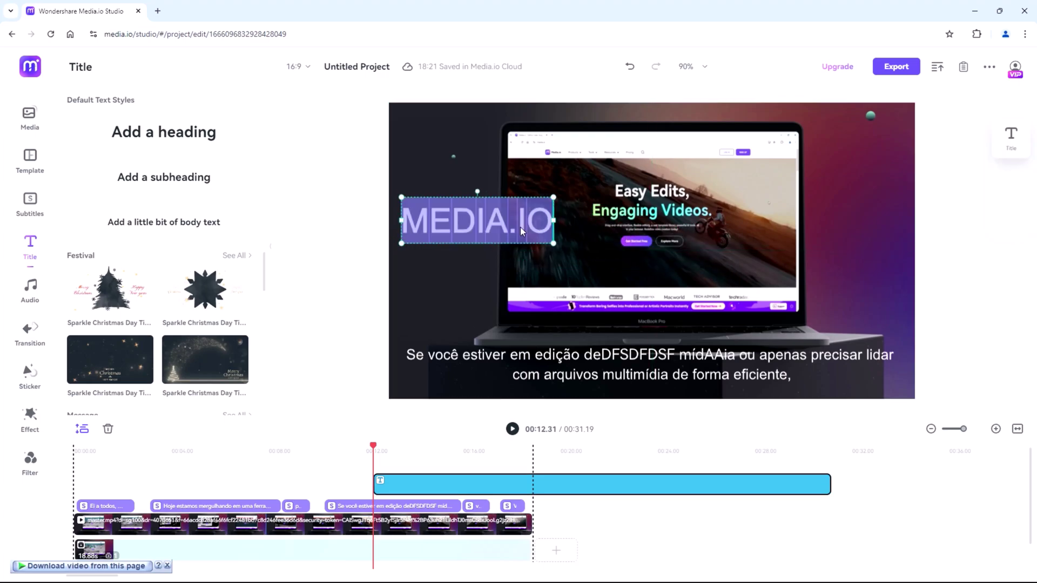
left_click(1011, 138)
left_click(843, 294)
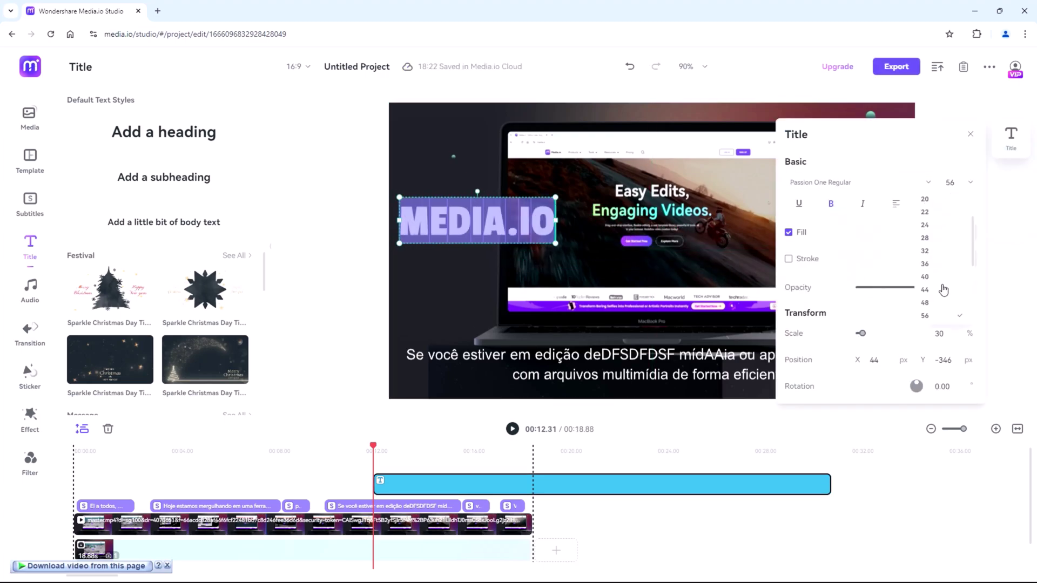
left_click(943, 289)
left_click(969, 233)
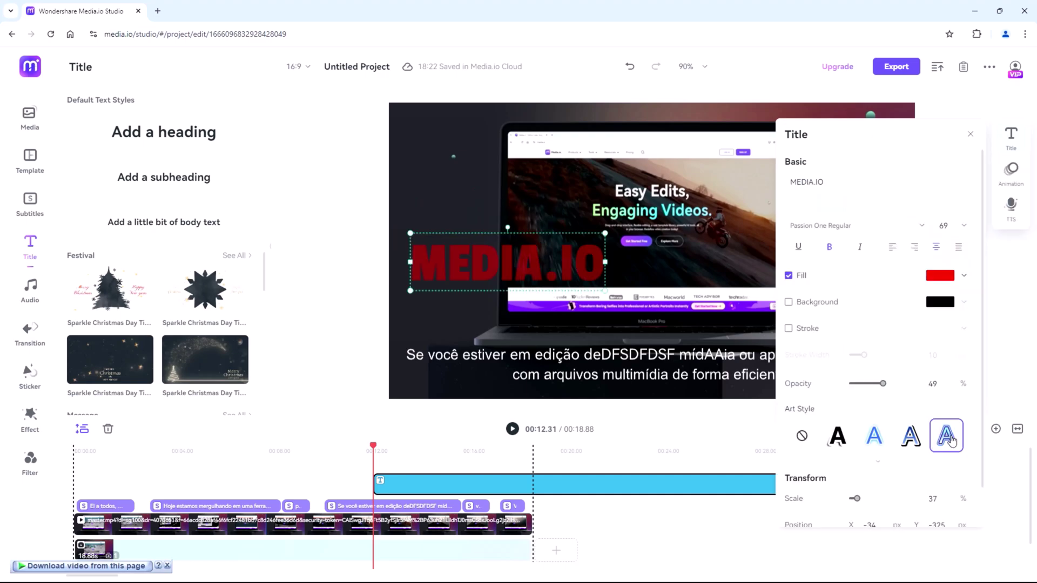
left_click(946, 436)
scroll(927, 450, "down", 1)
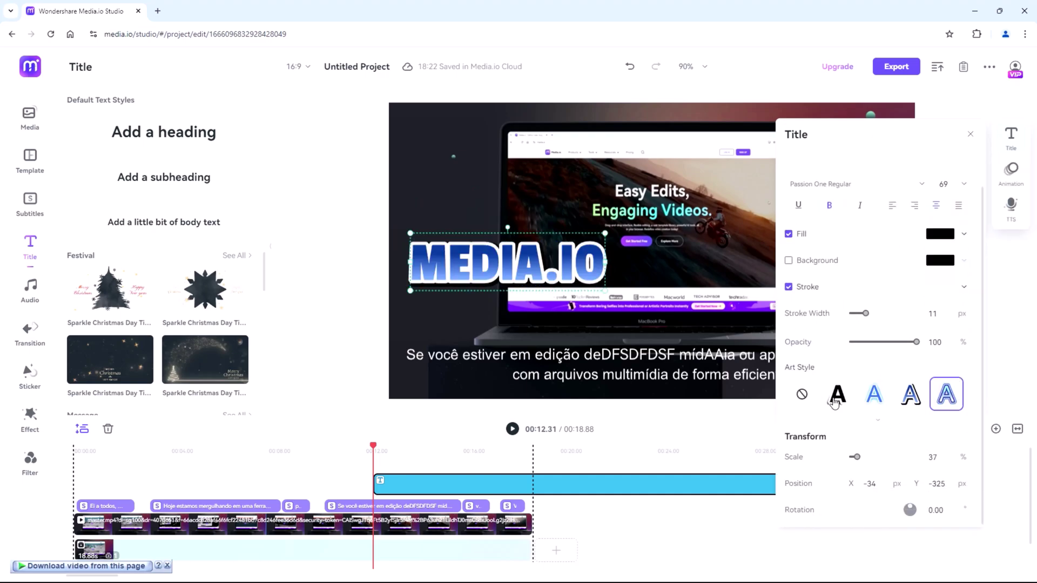
left_click(837, 397)
left_click(33, 292)
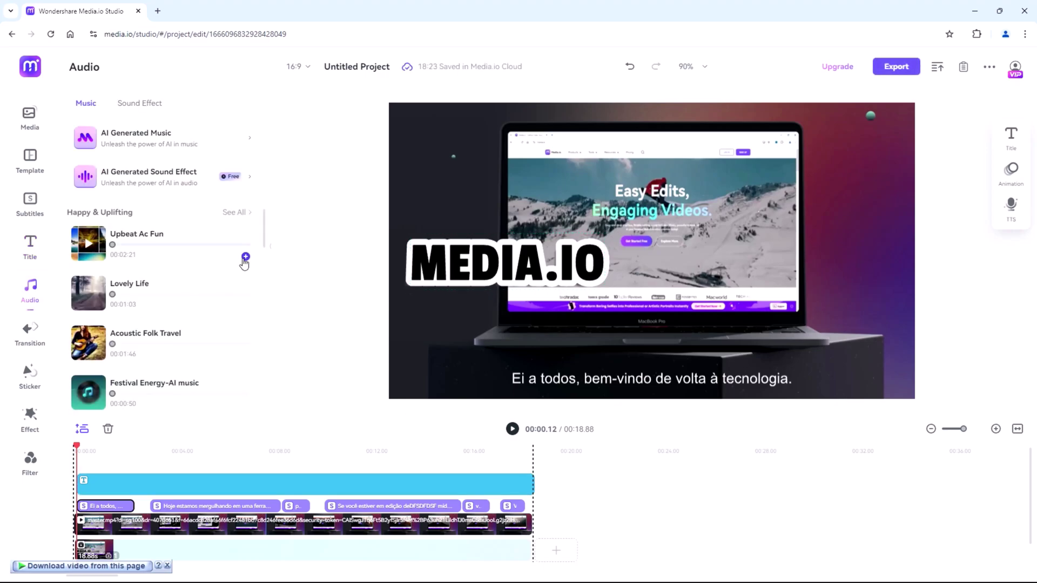
- Add the Upbeat Ac Fun music track, shift it later, and lower its volume to -48 dB
left_click(245, 257)
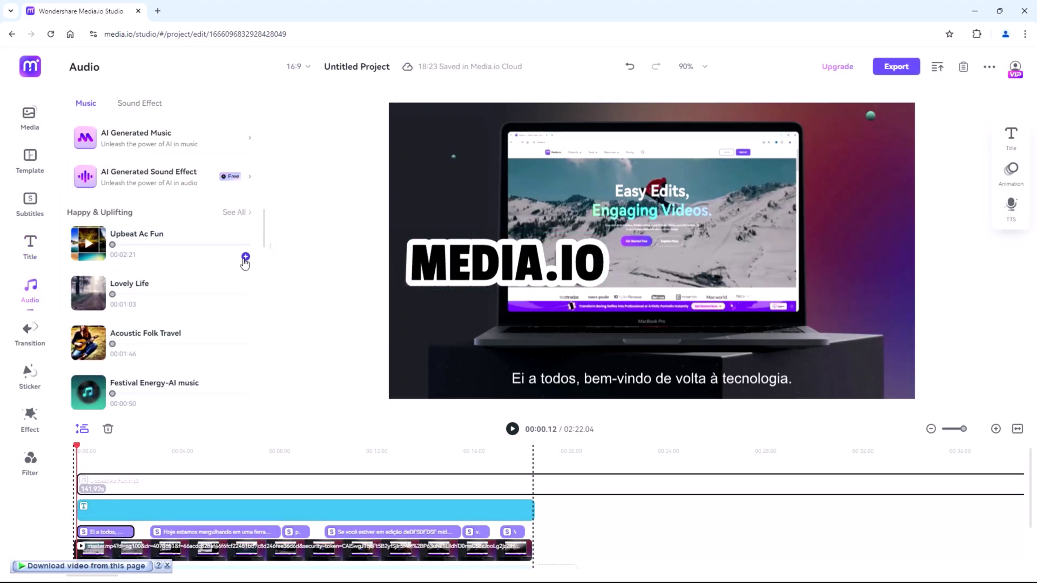
mouse_move(79, 485)
left_mouse_down()
mouse_move(430, 485)
mouse_move(135, 491)
left_mouse_up()
left_click(1011, 136)
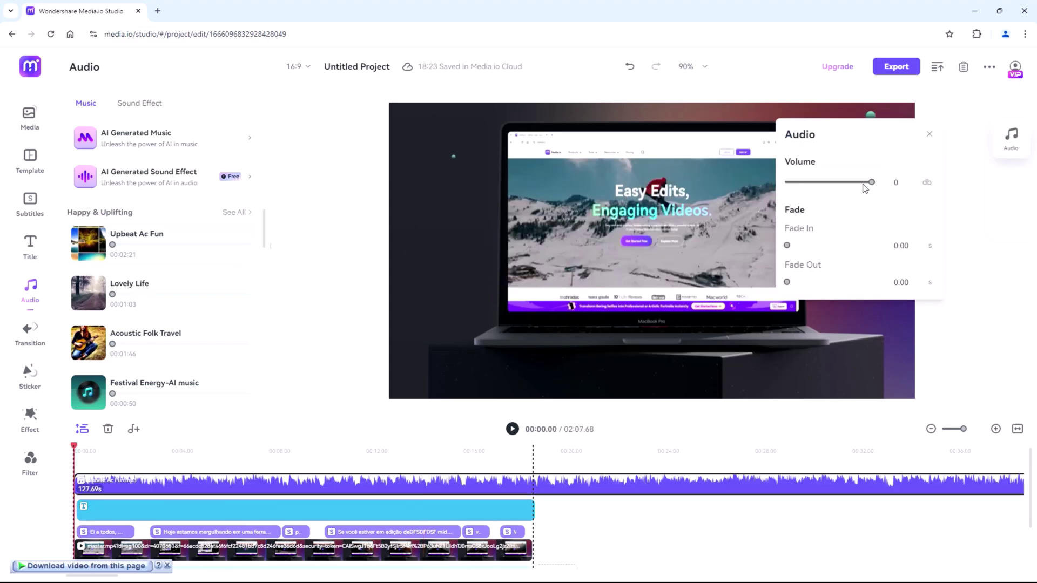
left_click_drag(865, 188, 830, 184)
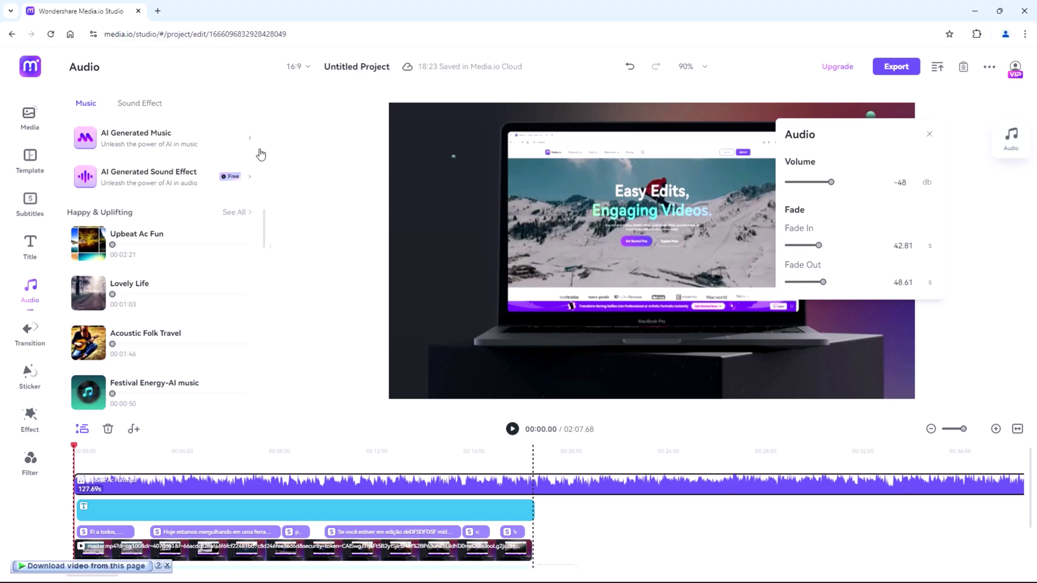
- Add the Phone Msg Sound 03 sound effect to the timeline
left_click(144, 110)
scroll(196, 255, "down", 5)
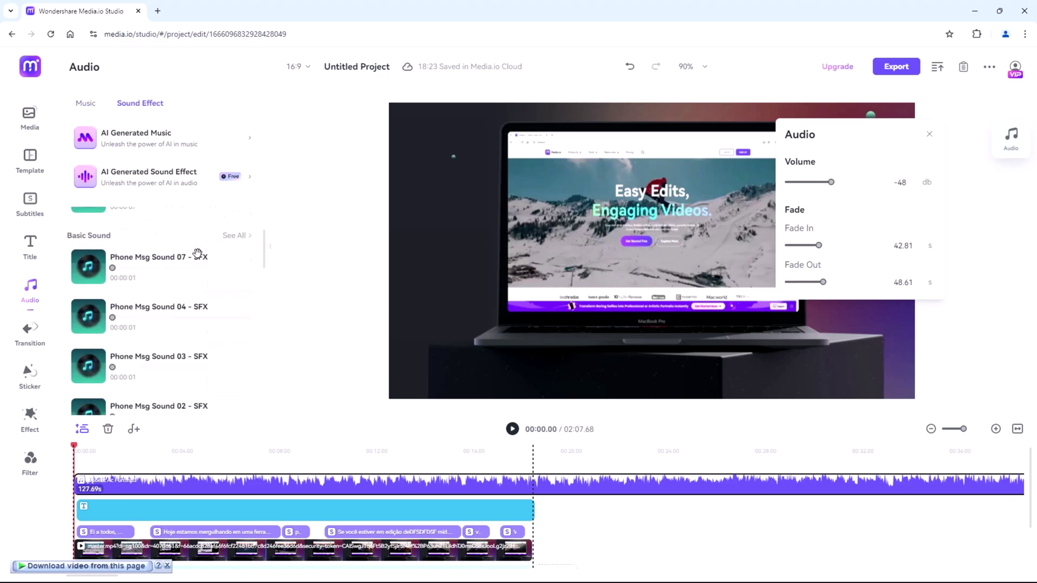
scroll(196, 256, "down", 1)
mouse_move(162, 316)
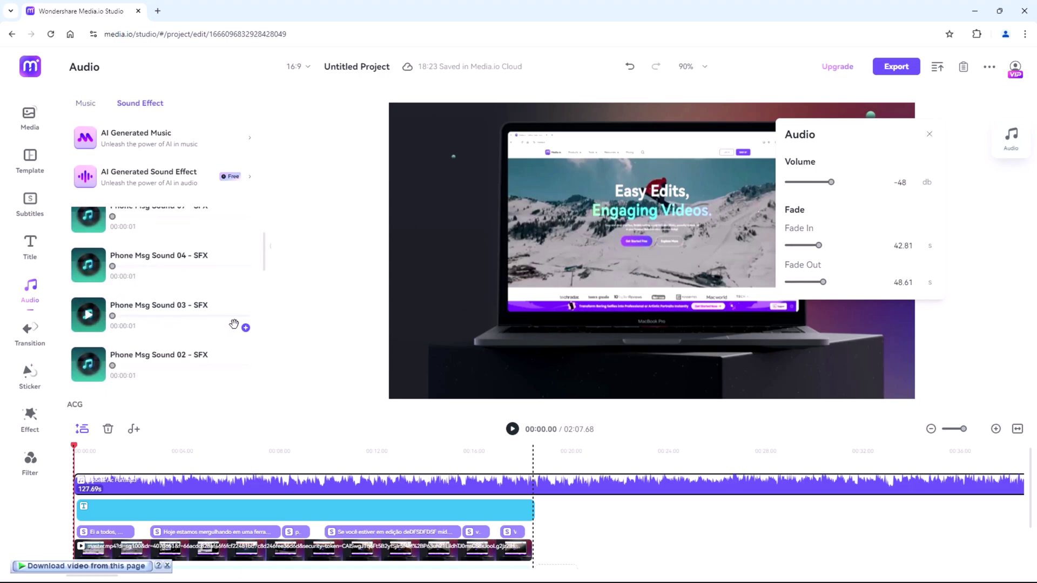
left_click(246, 328)
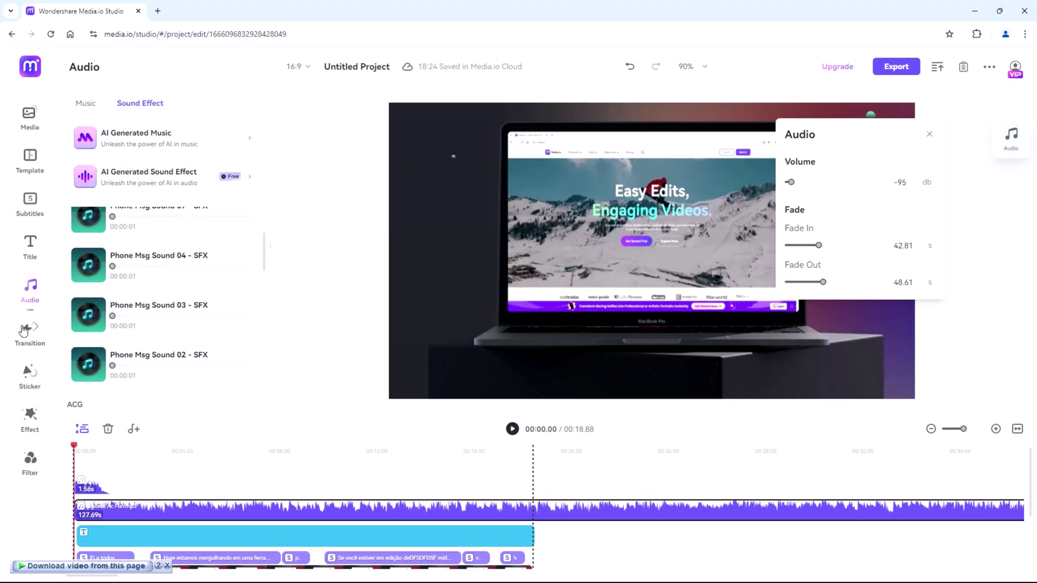
left_click(29, 333)
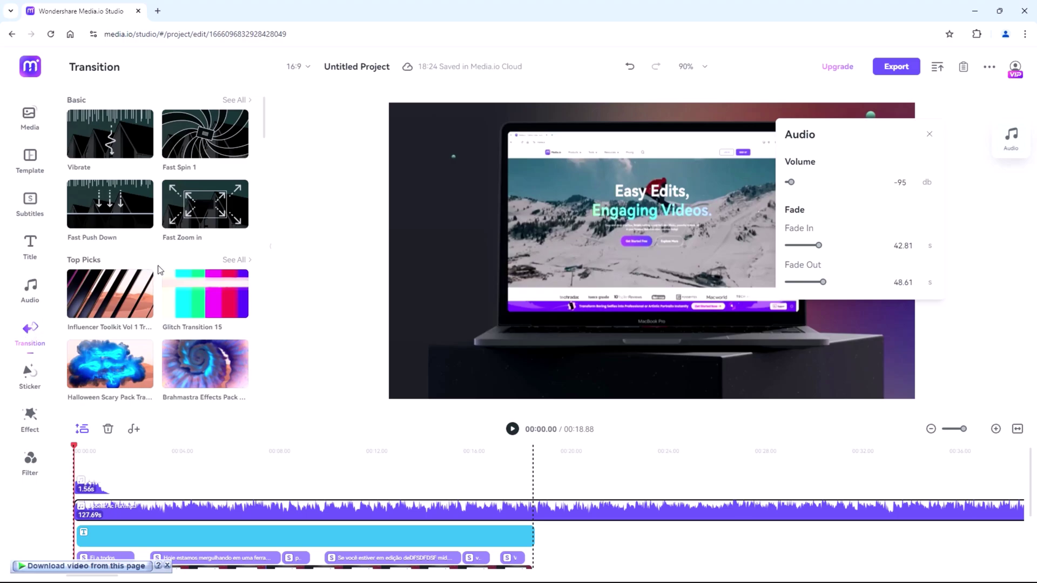
scroll(158, 270, "down", 2)
scroll(158, 270, "down", 2)
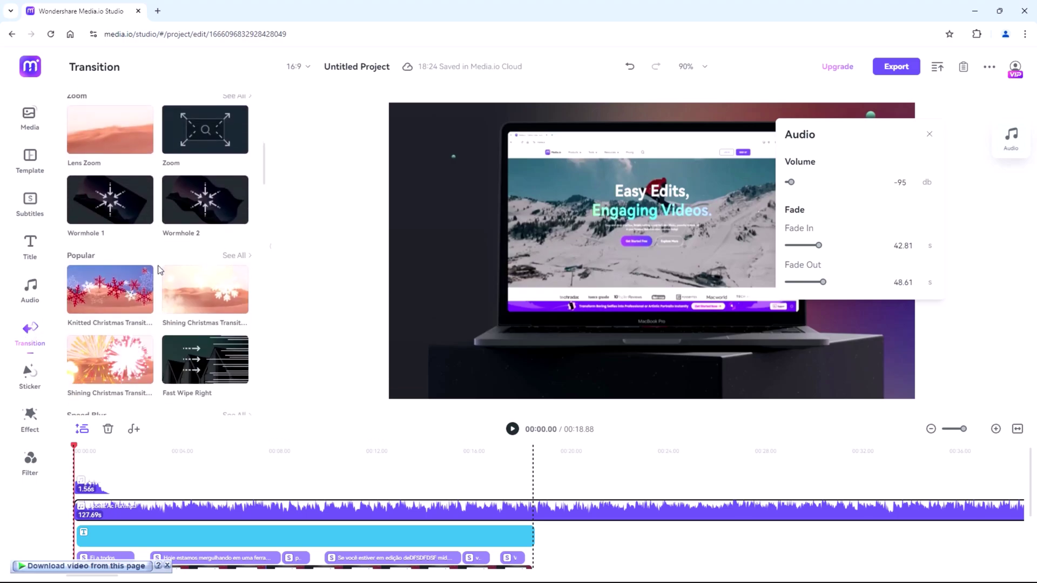
scroll(158, 270, "down", 2)
scroll(158, 270, "down", 2)
scroll(158, 270, "down", 2)
scroll(158, 270, "down", 2)
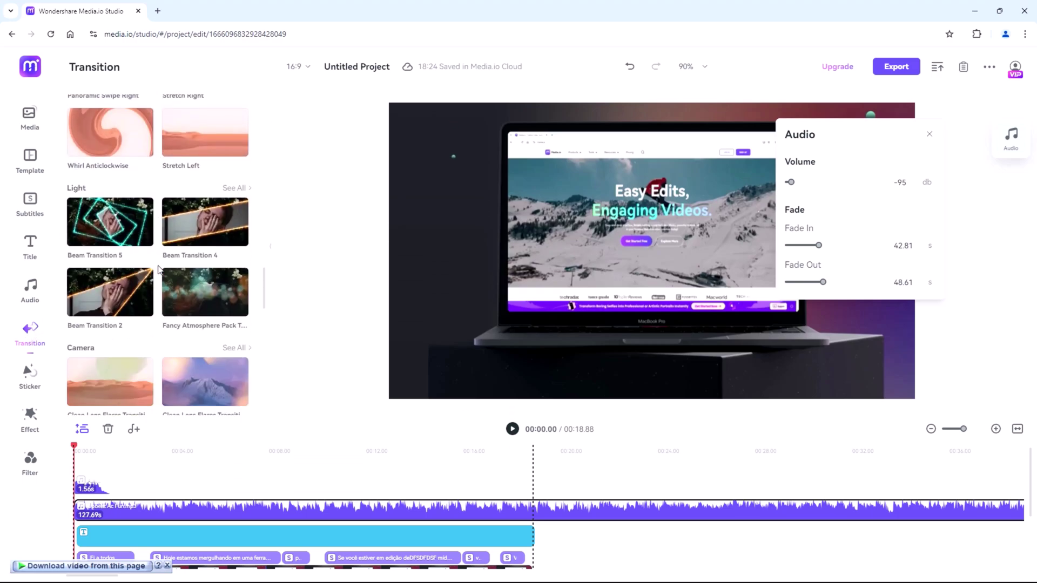
scroll(158, 270, "down", 2)
scroll(158, 269, "down", 2)
scroll(158, 270, "down", 2)
scroll(158, 270, "down", 1)
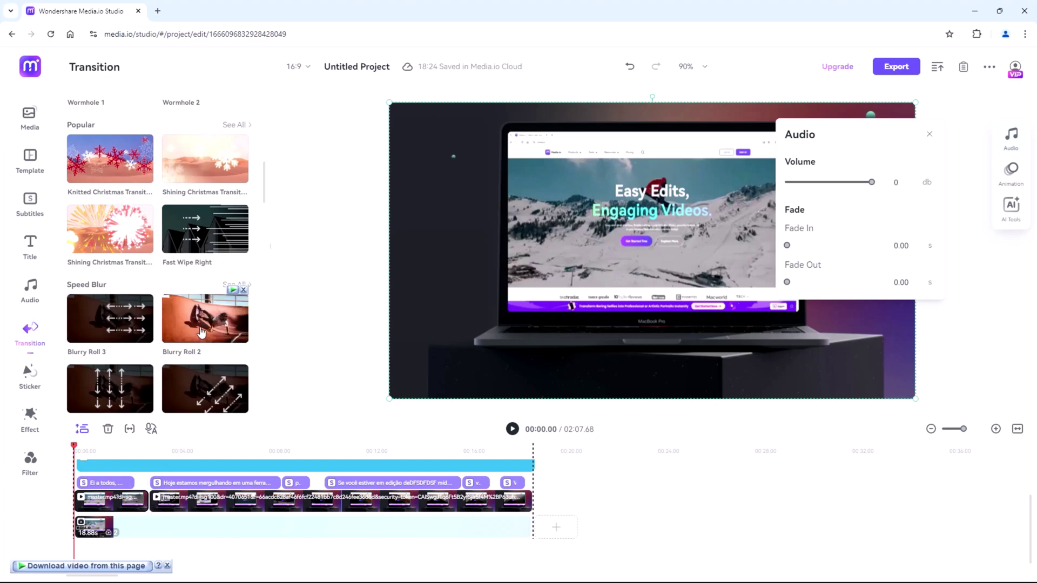
- Add the Progress Element 65 money sticker and shrink it on the frame
left_click(30, 377)
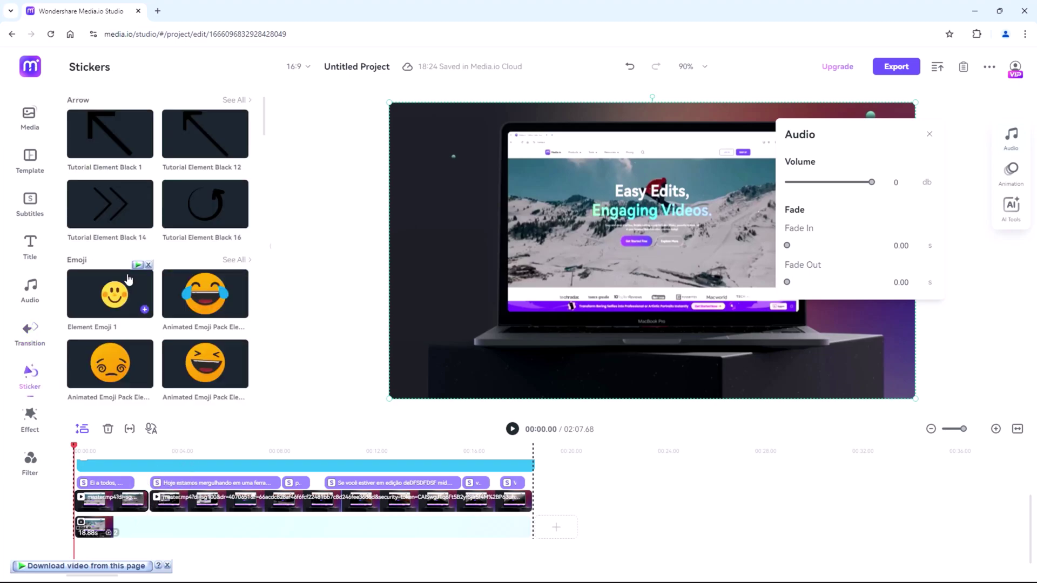
scroll(128, 279, "down", 5)
scroll(128, 280, "down", 5)
scroll(128, 280, "down", 5)
scroll(128, 280, "up", 1)
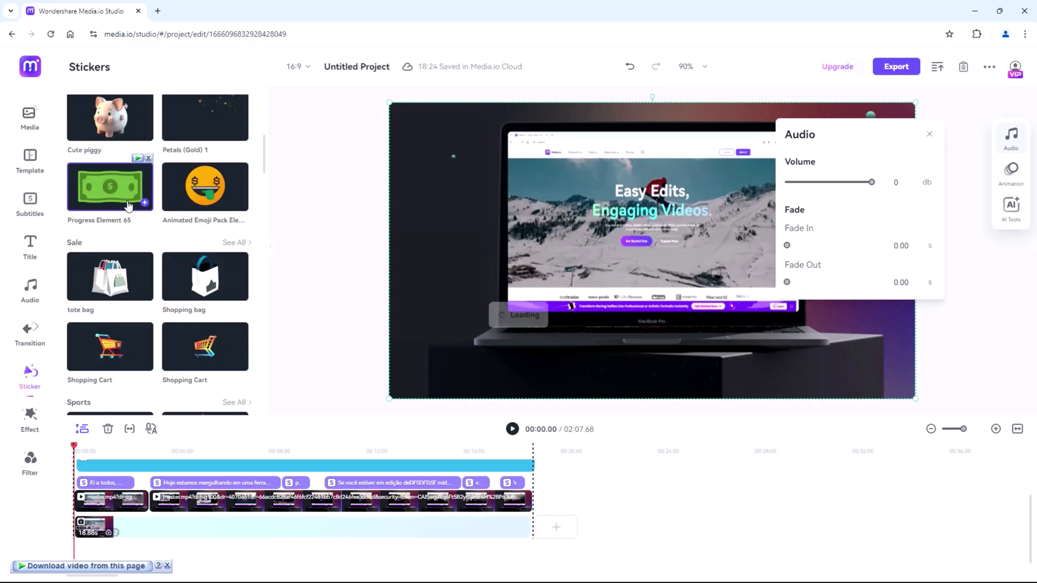
left_click(110, 186)
left_click_drag(557, 267, 491, 236)
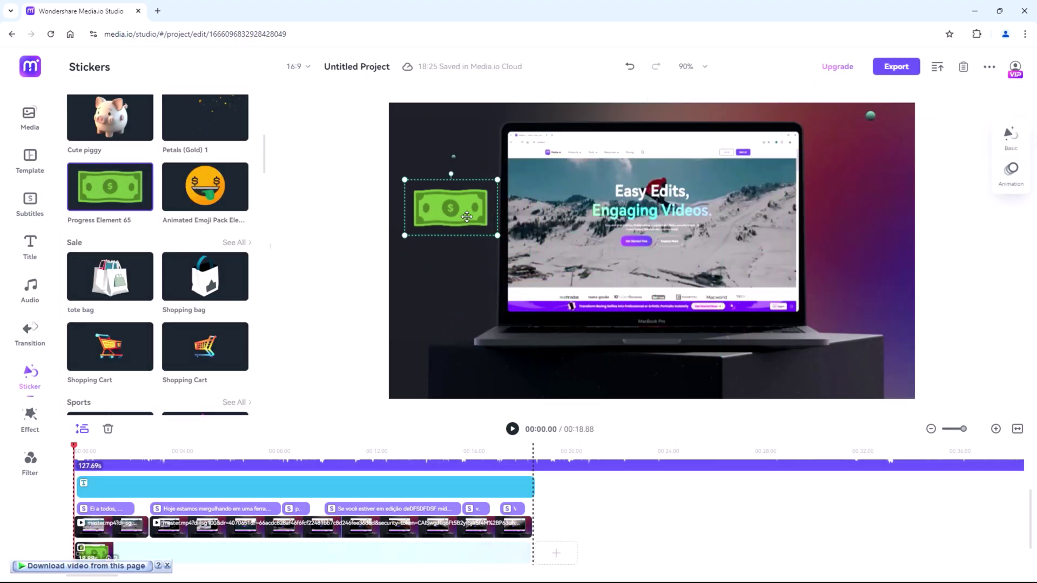
- Give the sticker the Mobile Down animation and play back the project
left_click(1011, 171)
left_click(851, 186)
left_click(1009, 138)
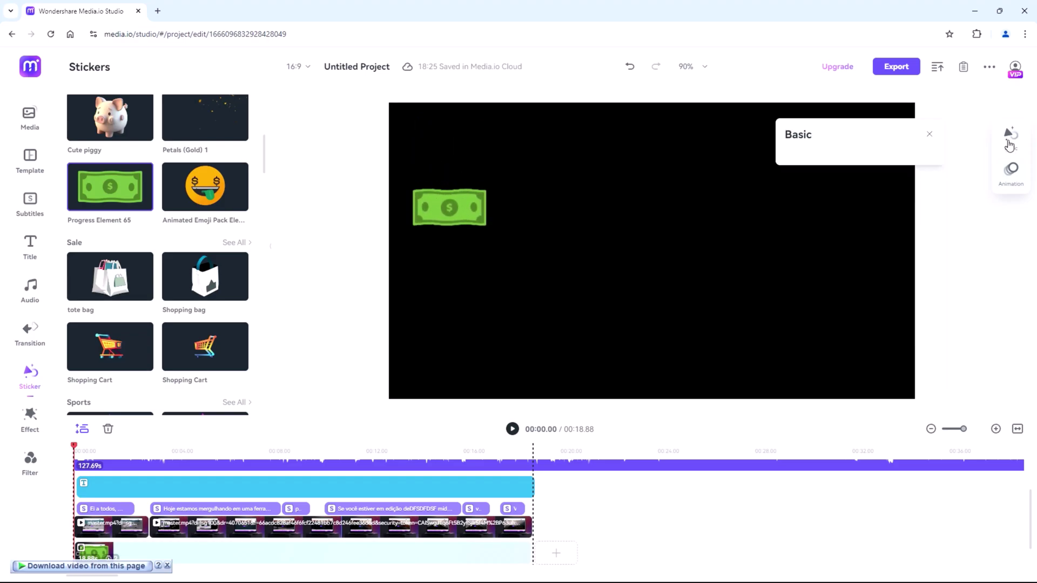
left_click(929, 134)
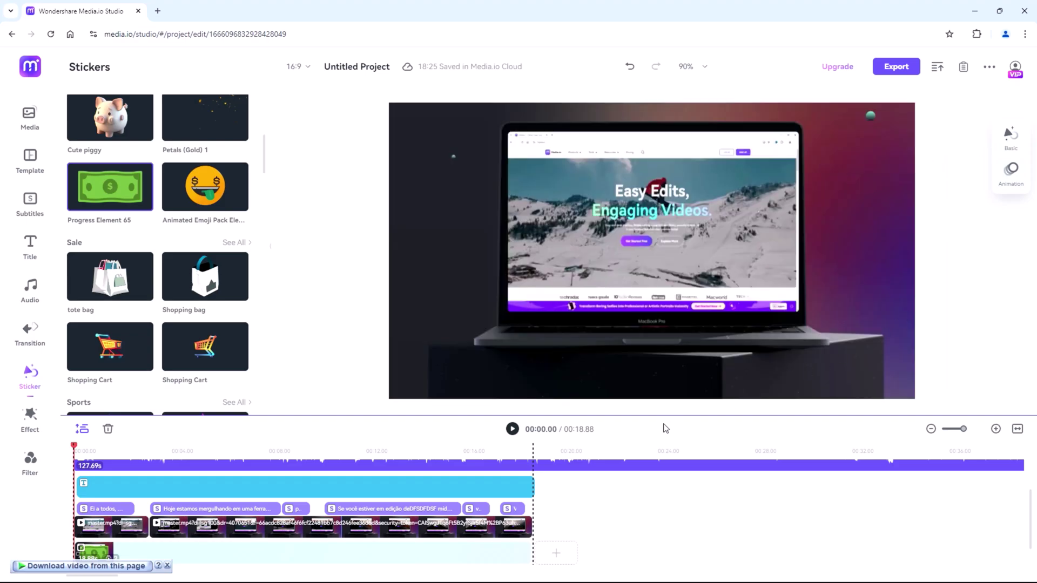
left_click(512, 430)
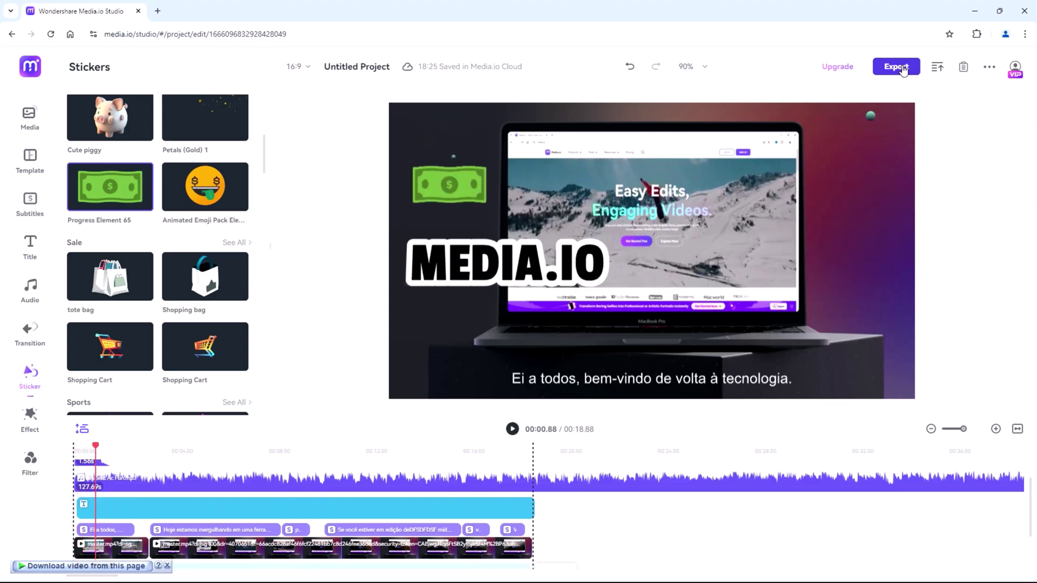
- Export the project as an 18-second 1920×1080 MP4 and start uploading a video to convert
left_click(903, 70)
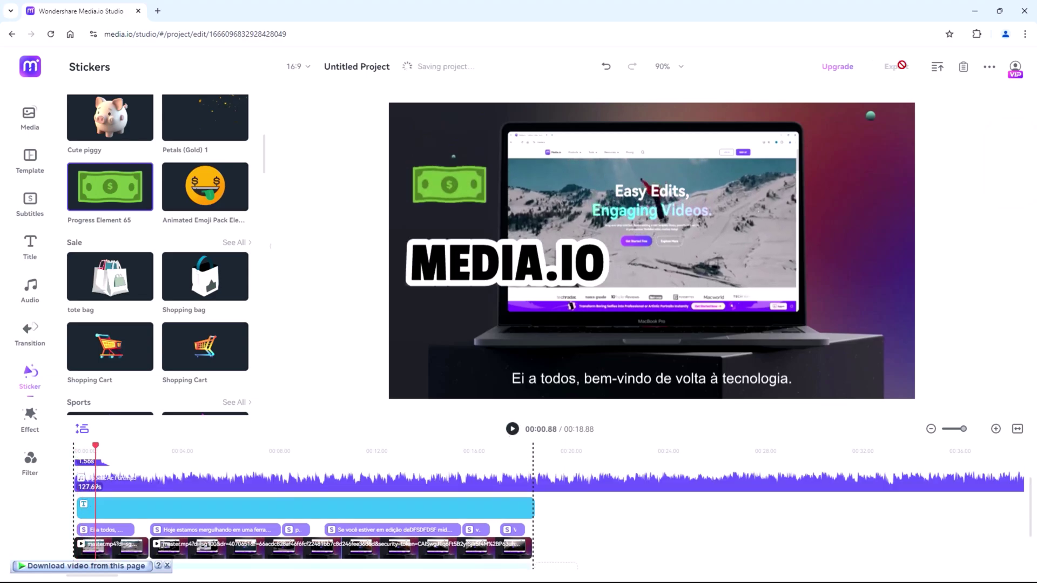
left_click(818, 341)
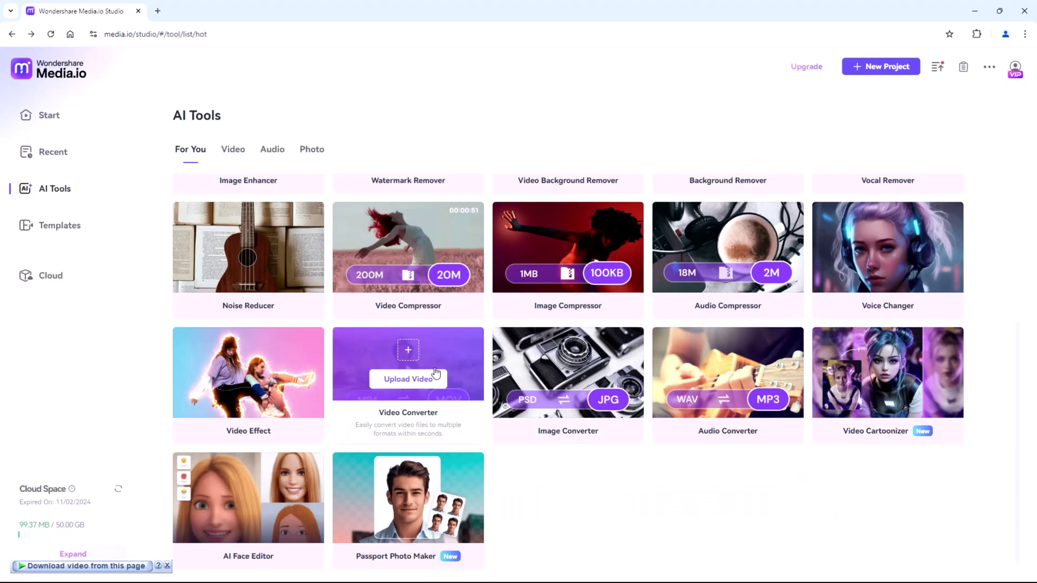
left_click(435, 375)
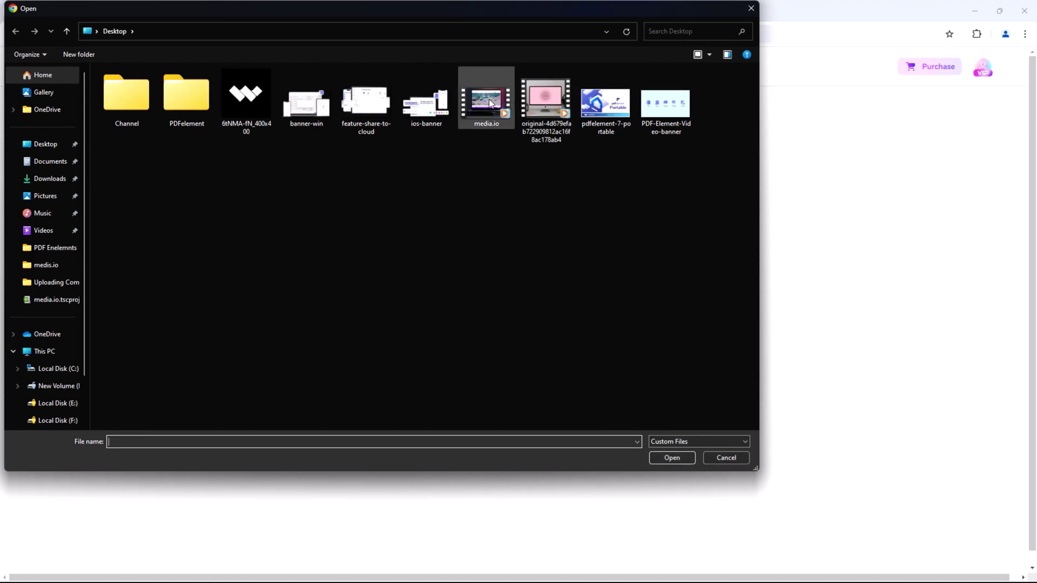
- Load media.io.mp4 into the converter, pick MOV as output, and check the gear settings
left_click(486, 101)
left_click(672, 457)
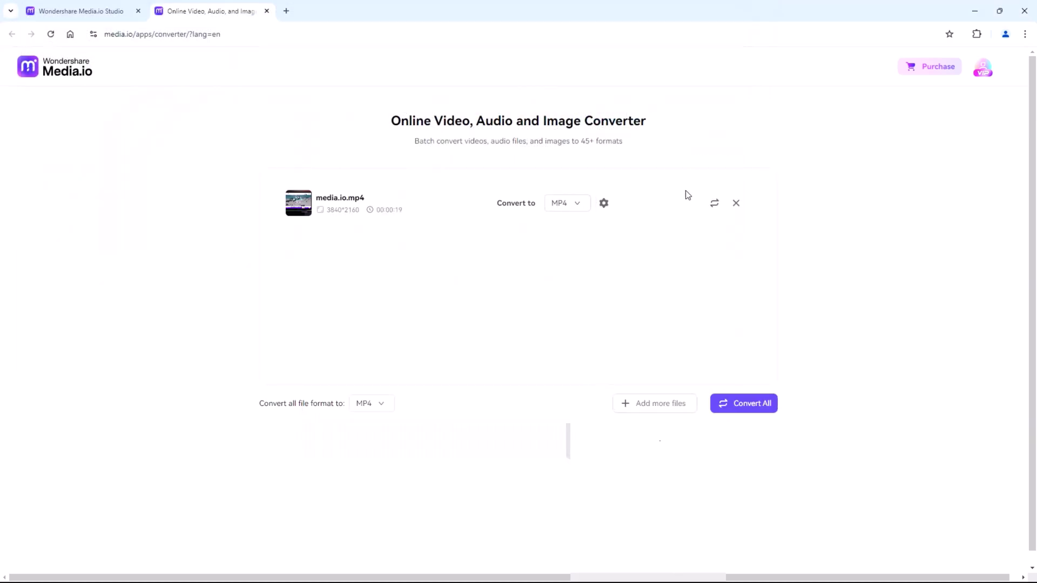
left_click(579, 205)
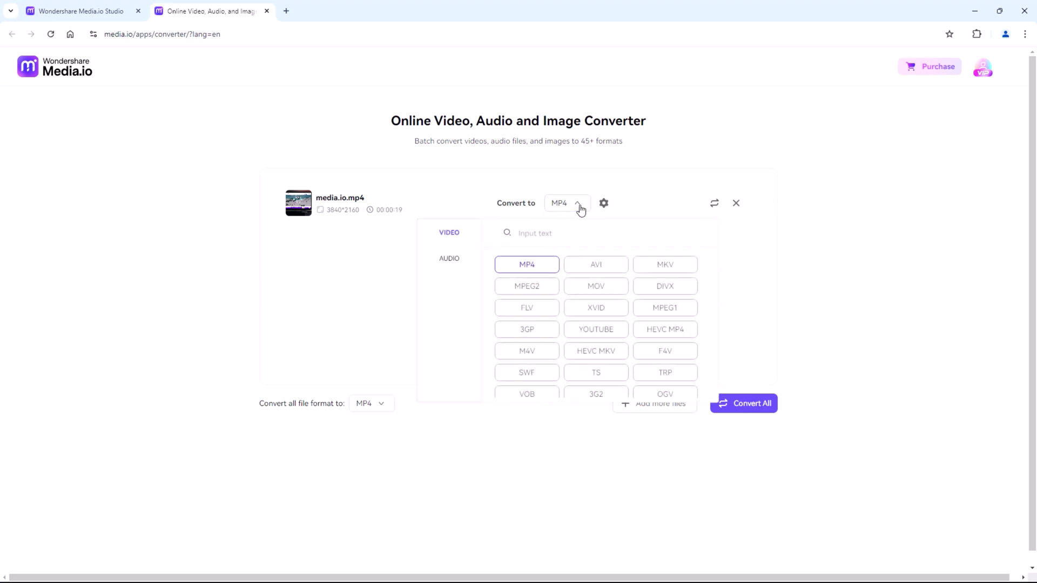
scroll(671, 275, "down", 1)
left_click(595, 251)
left_click(603, 203)
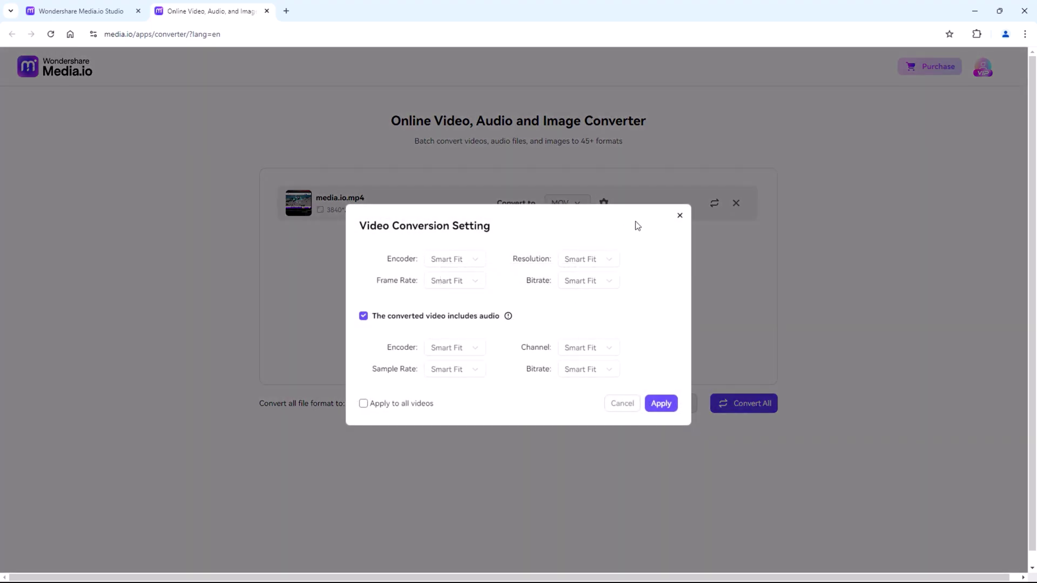
left_click(681, 218)
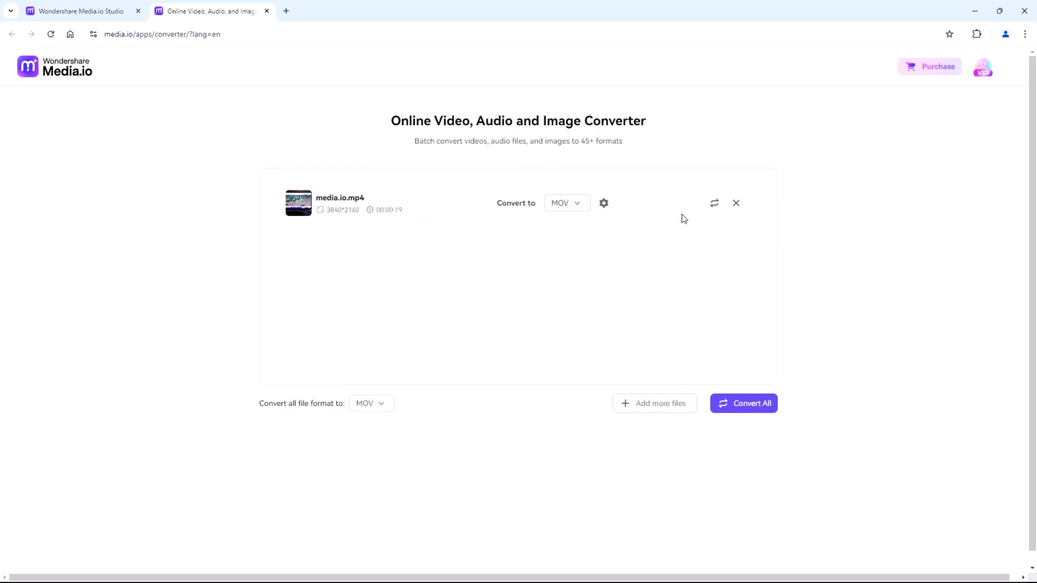
- Start the MOV conversion of media.io.mp4 with Convert All, then close the converter tab
left_click(745, 404)
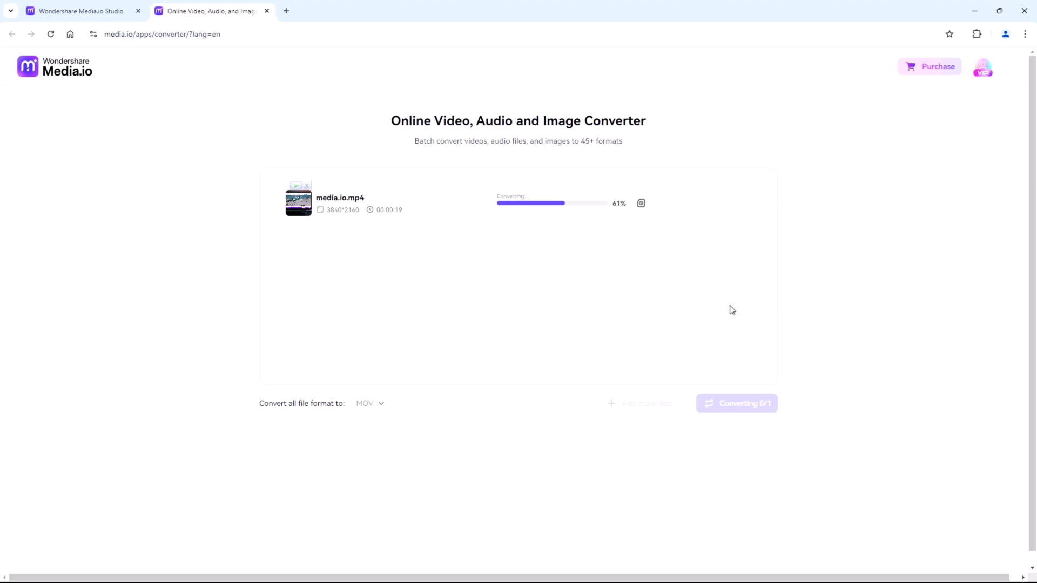
key("ctrl+w")
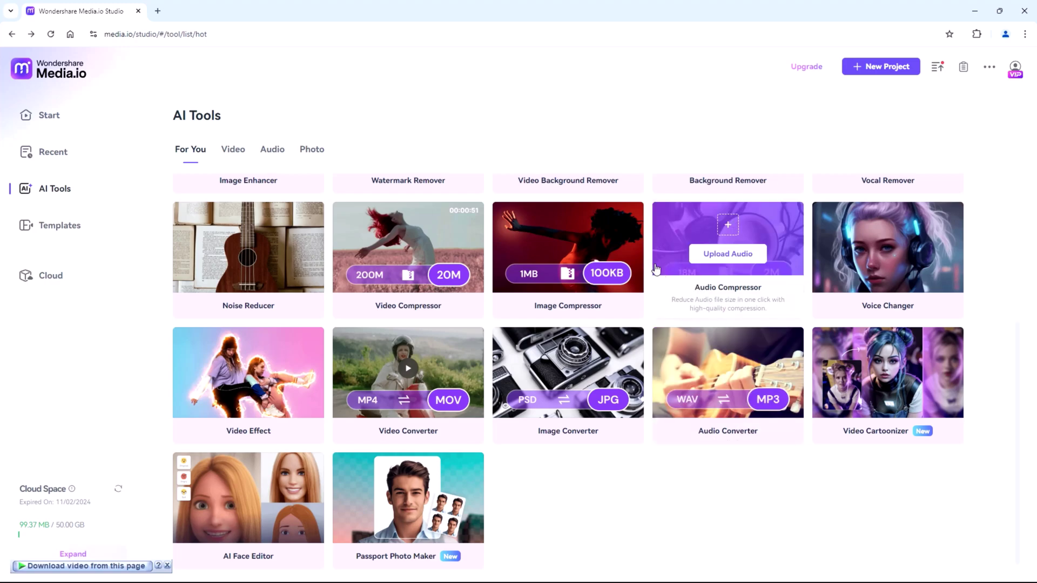
- Launch the Video Compressor upload from the AI Tools page
mouse_move(568, 248)
left_click(568, 258)
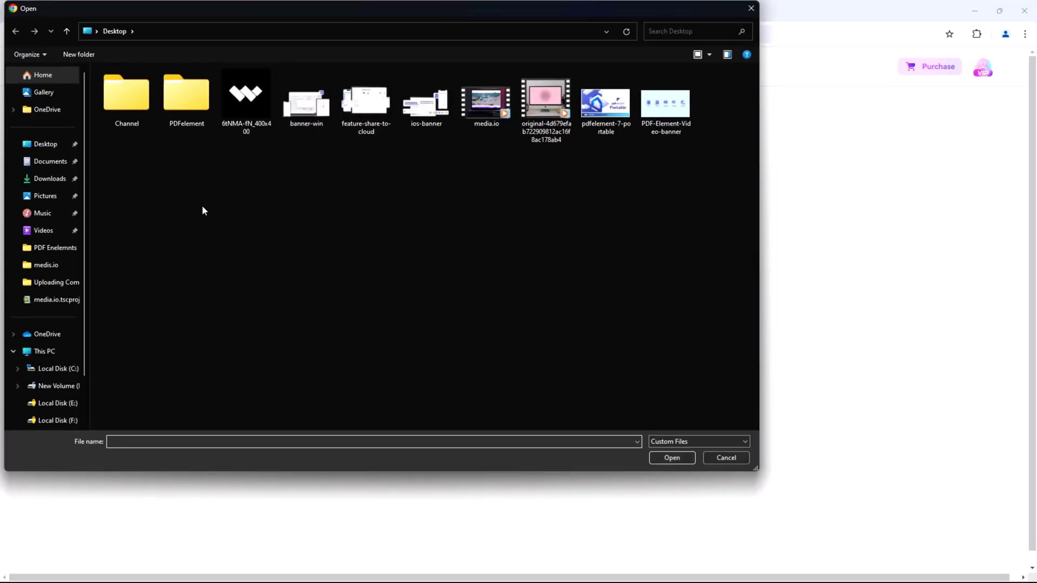
- Compress media.io.mp4 at 64% (about 10.05 MB) and close the compressor tab
left_click(486, 103)
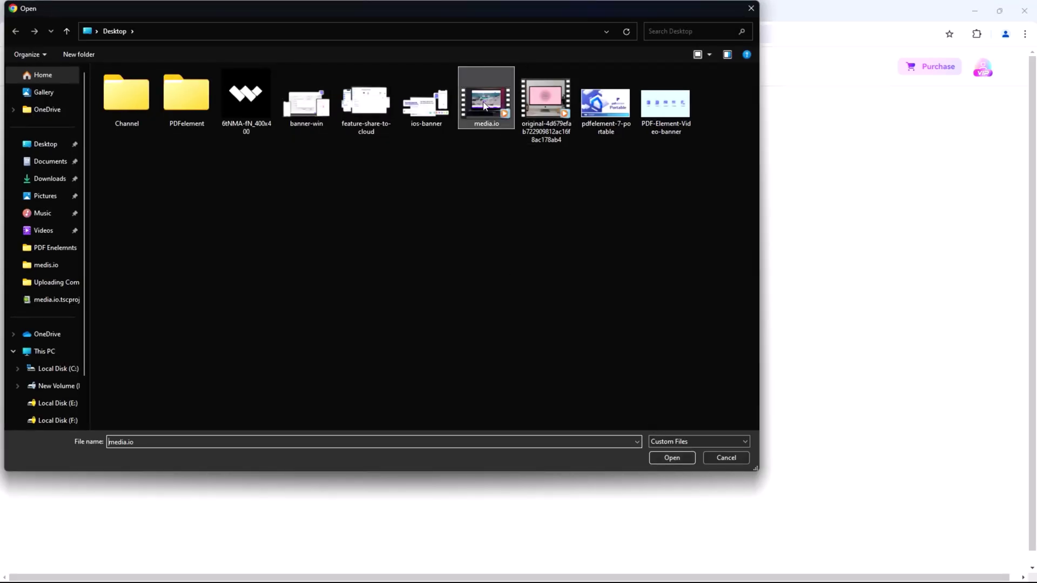
left_click(673, 458)
left_click(608, 204)
mouse_move(564, 319)
left_mouse_down()
mouse_move(644, 319)
mouse_move(499, 318)
mouse_move(543, 319)
left_mouse_up()
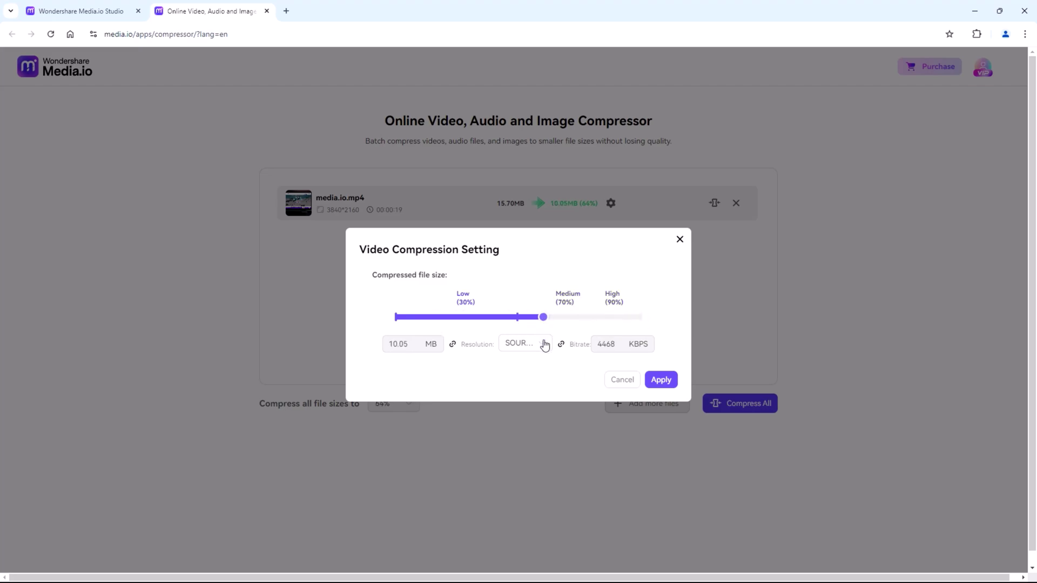
left_click(661, 379)
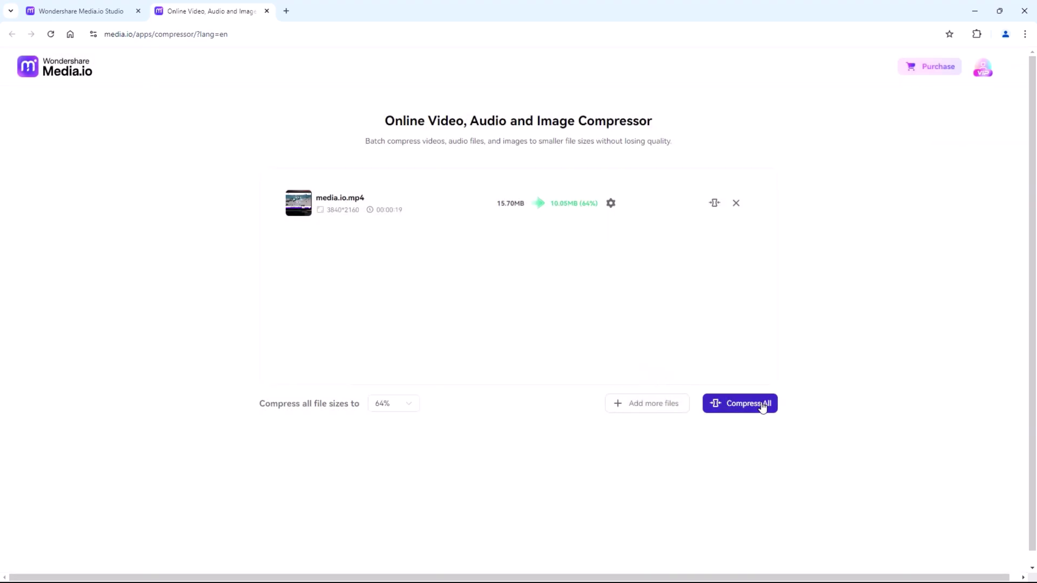
left_click(715, 203)
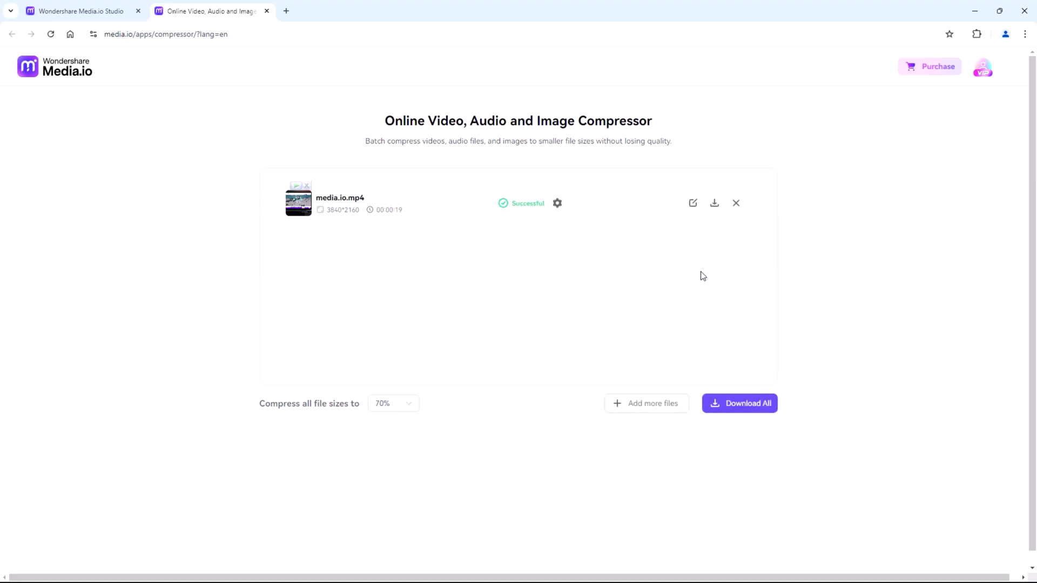
key("ctrl+w")
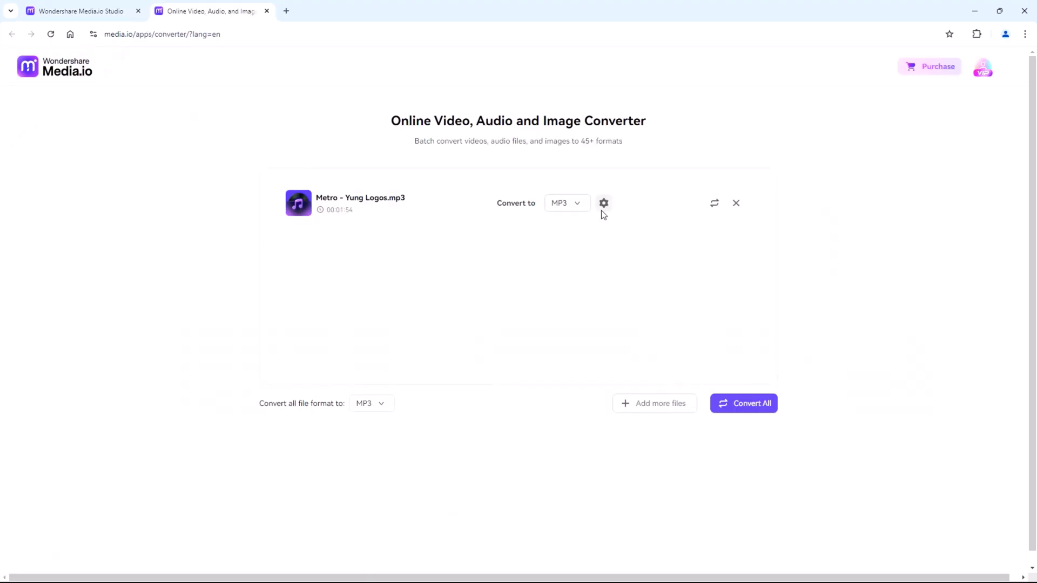
- Set the PNG logo image's output format to JPG in the converter
left_click(588, 208)
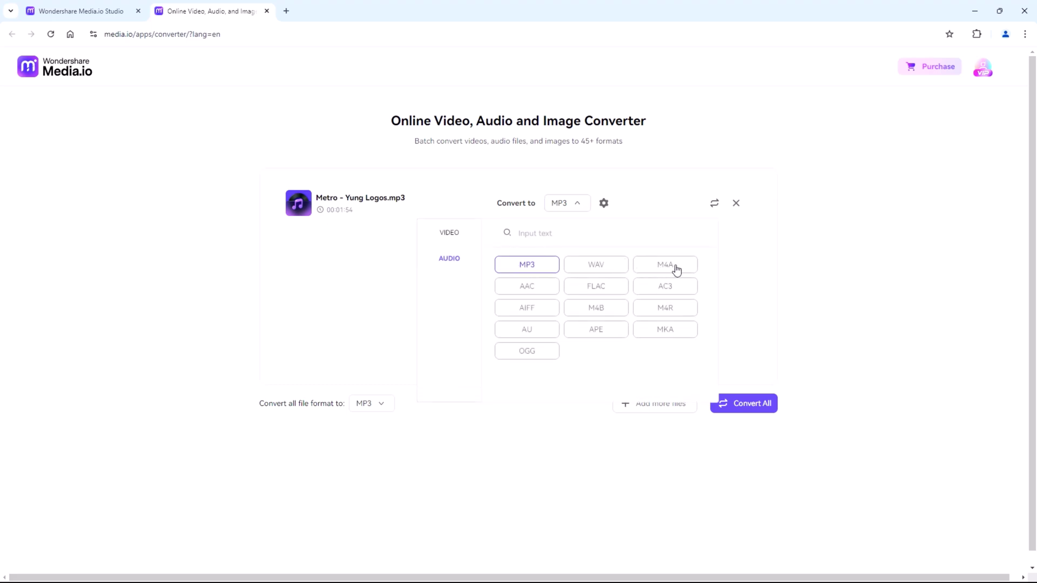
left_click(577, 205)
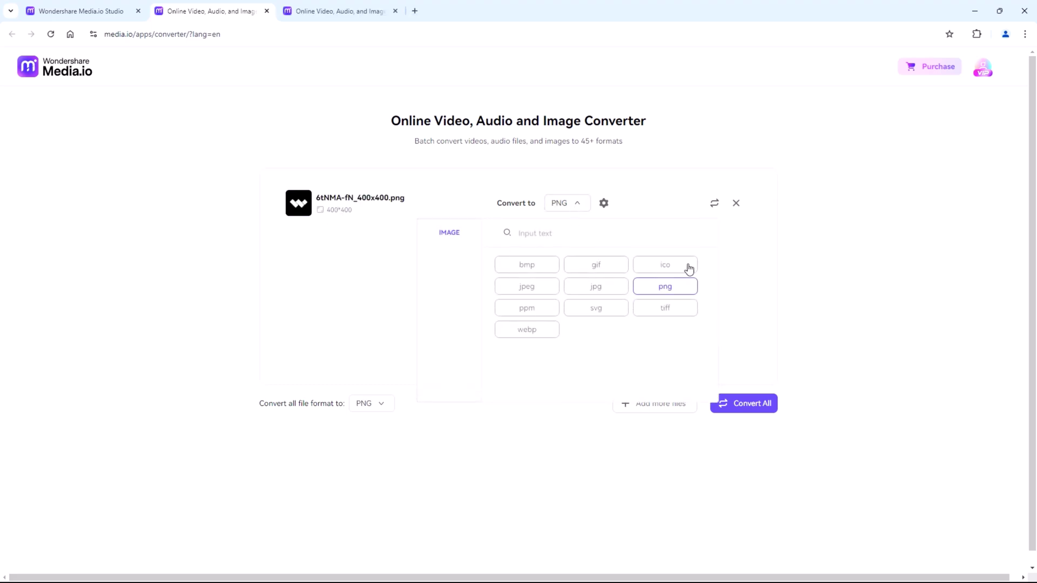
left_click(601, 290)
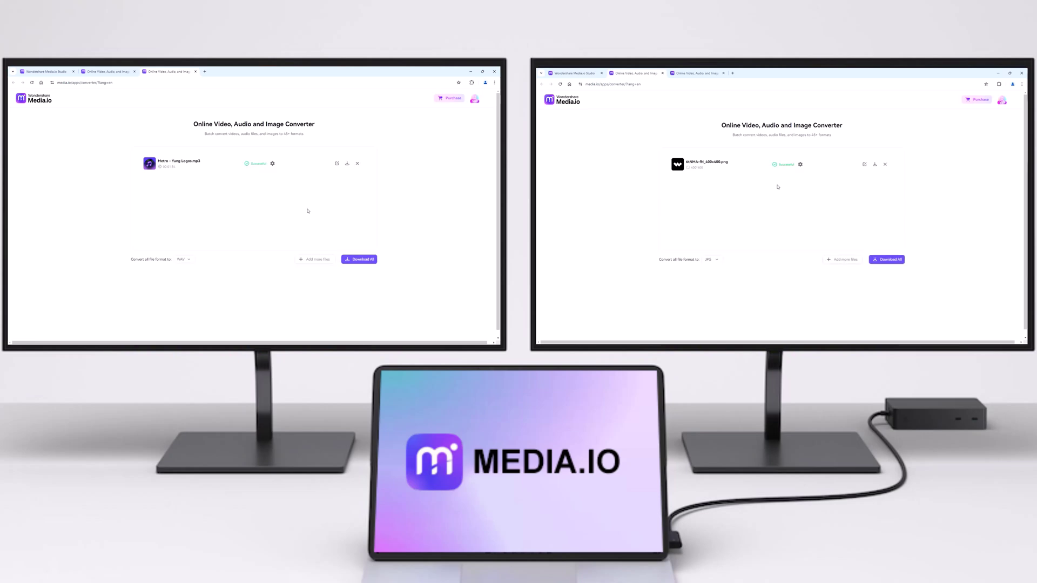
scroll(741, 340, "down", 2)
scroll(740, 340, "down", 2)
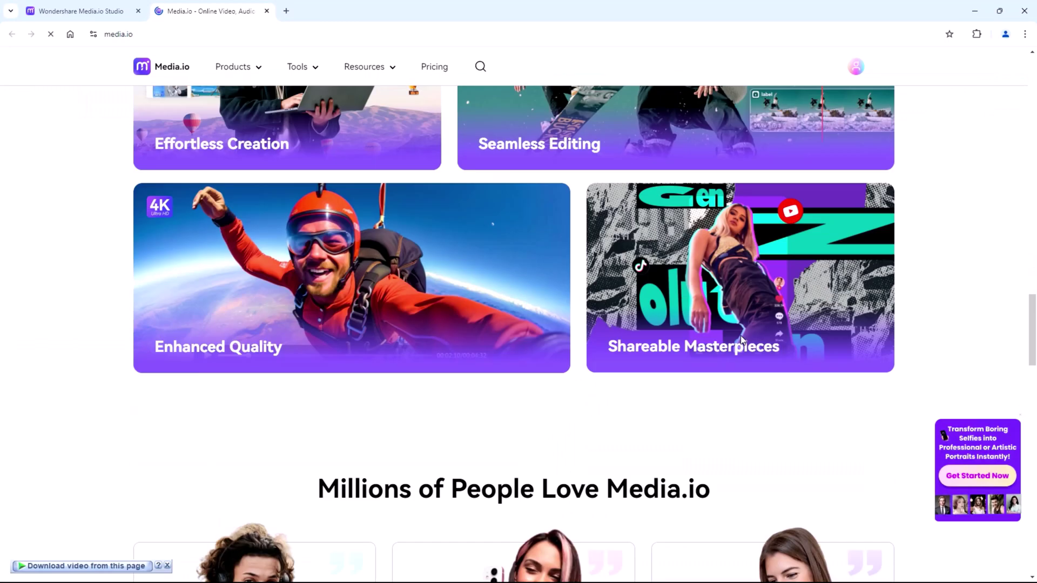
scroll(741, 341, "down", 4)
scroll(741, 340, "down", 4)
scroll(741, 340, "up", 5)
scroll(741, 340, "up", 5)
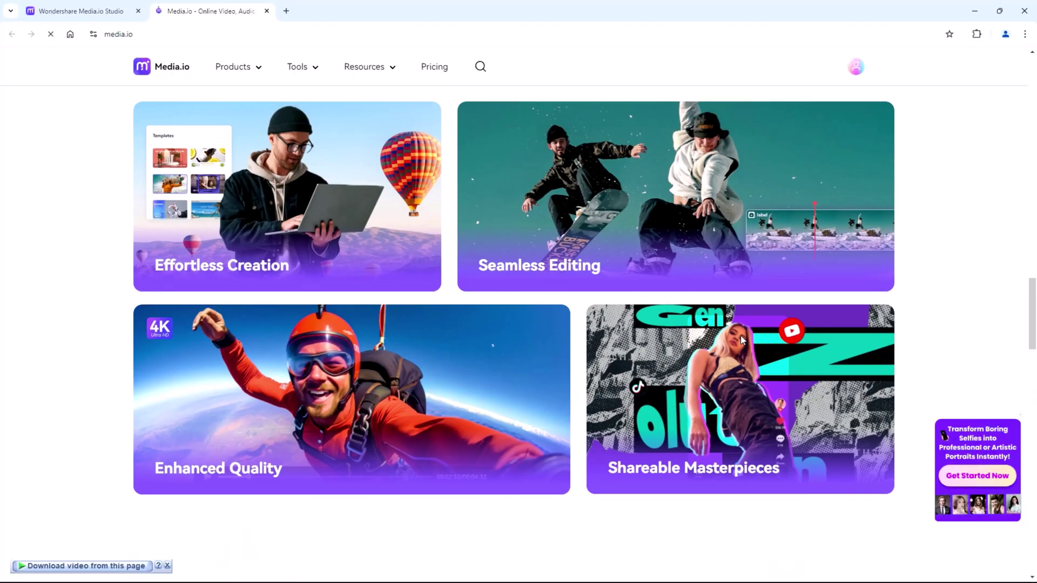
scroll(740, 335, "up", 3)
- Browse the View All Tools list and its More section, then close both extra tabs
left_click(524, 183)
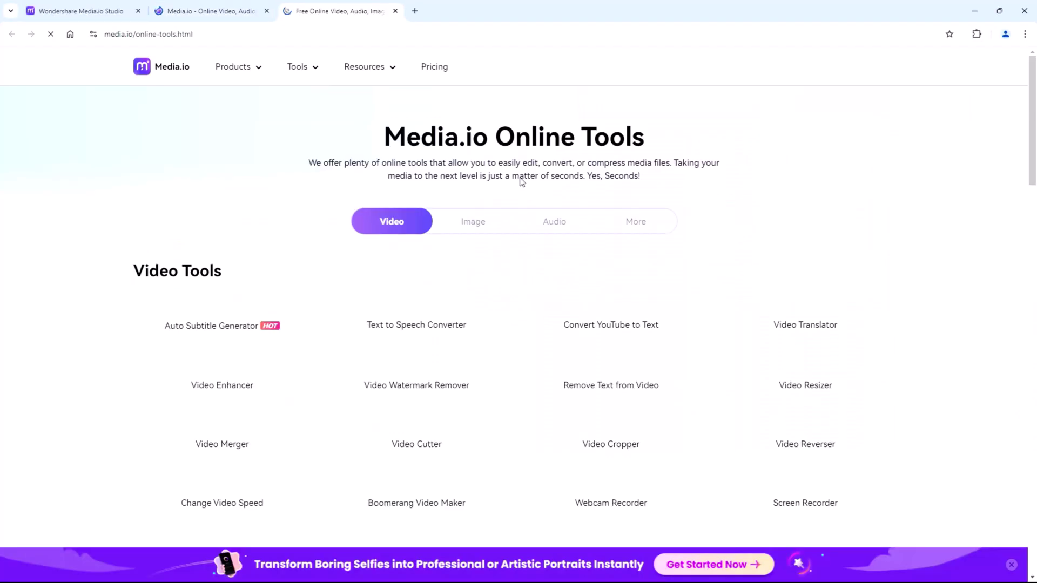
left_click(655, 230)
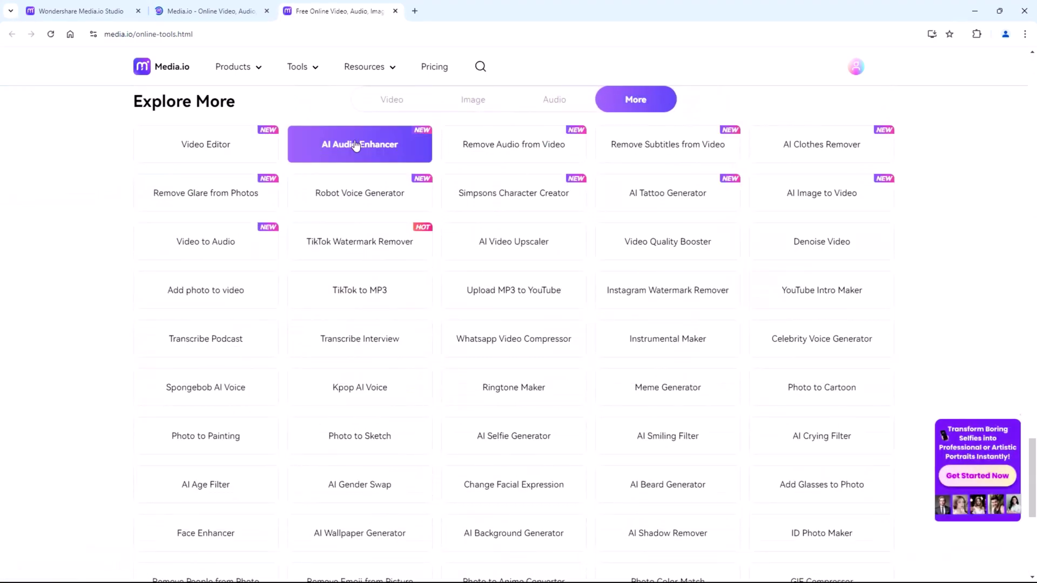
scroll(837, 311, "down", 2)
scroll(836, 310, "down", 1)
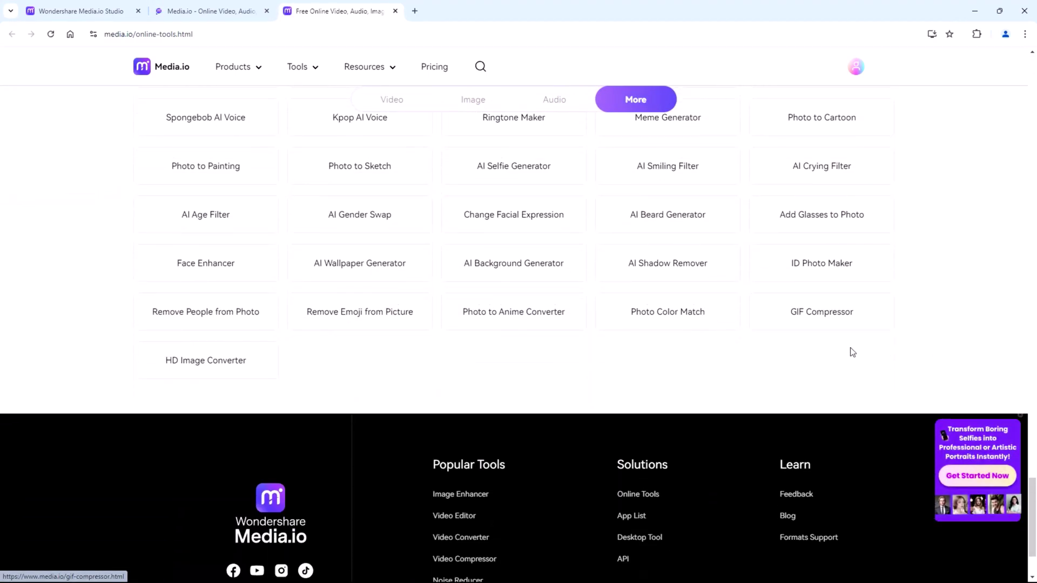
scroll(852, 352, "up", 2)
scroll(907, 340, "up", 1)
scroll(908, 340, "up", 1)
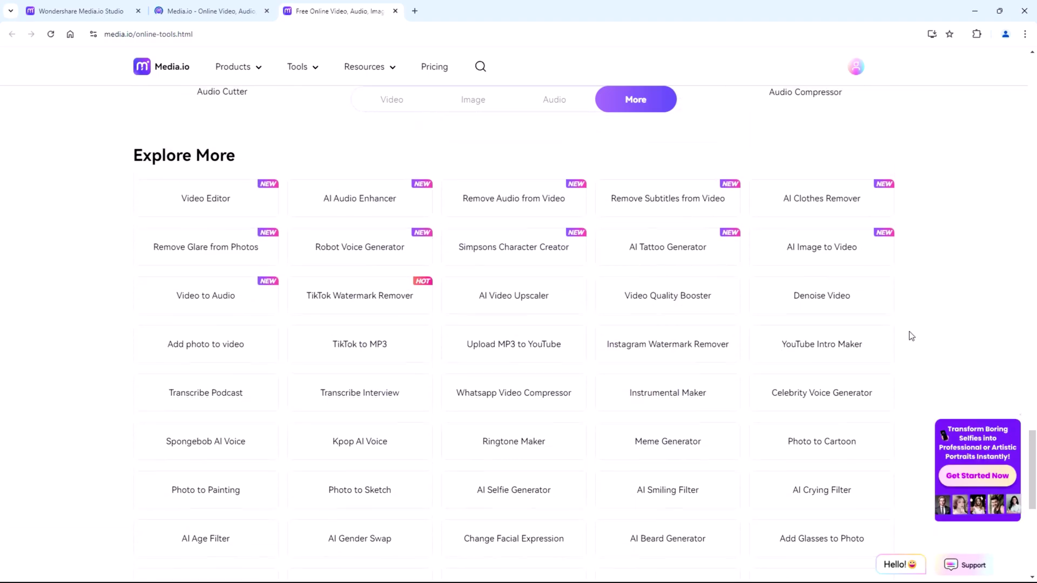
scroll(910, 337, "up", 1)
scroll(910, 336, "up", 1)
scroll(907, 335, "up", 2)
scroll(907, 335, "up", 1)
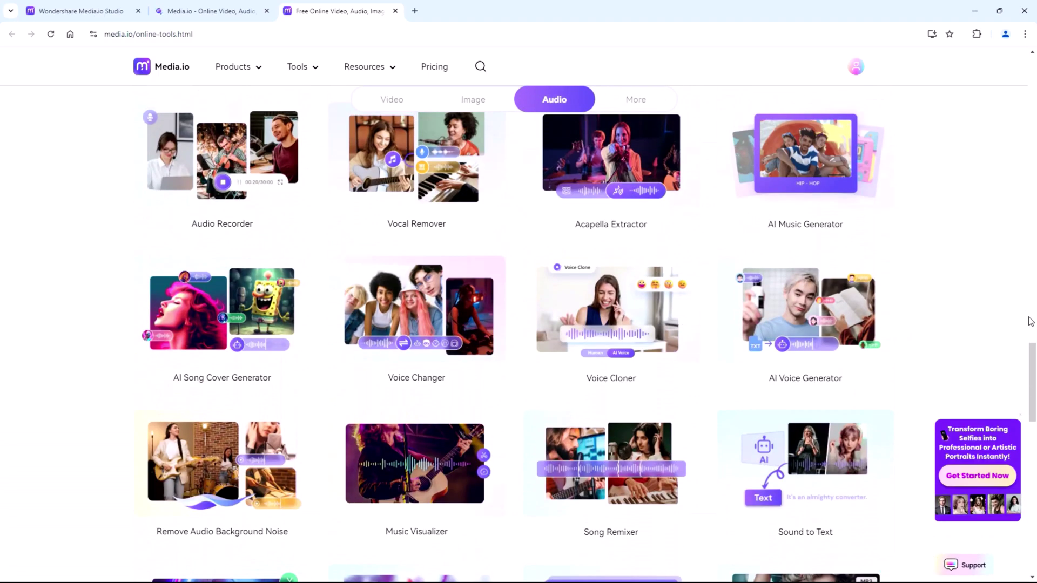
left_click_drag(1029, 325, 1033, 61)
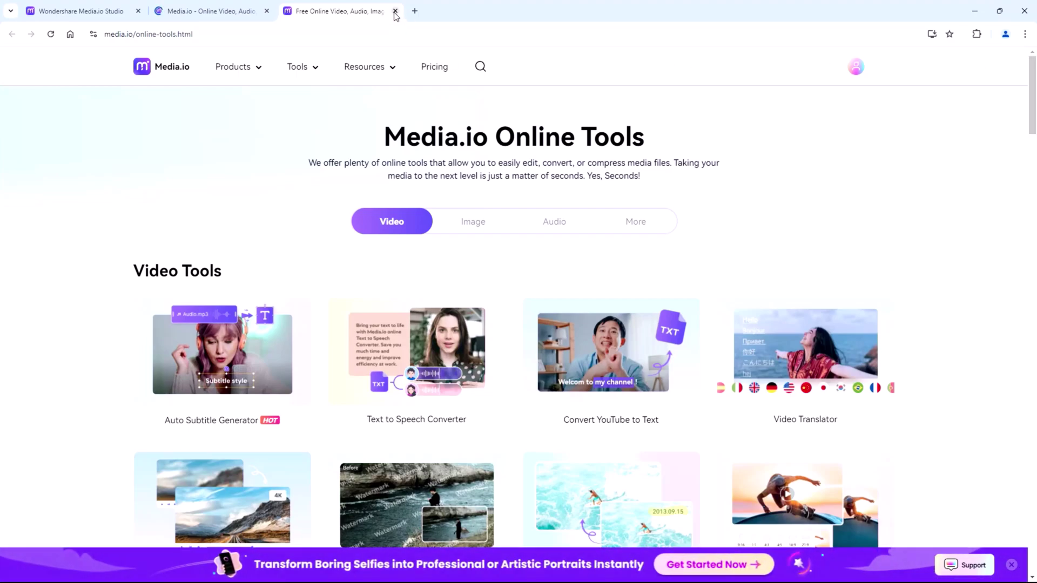
left_click(395, 10)
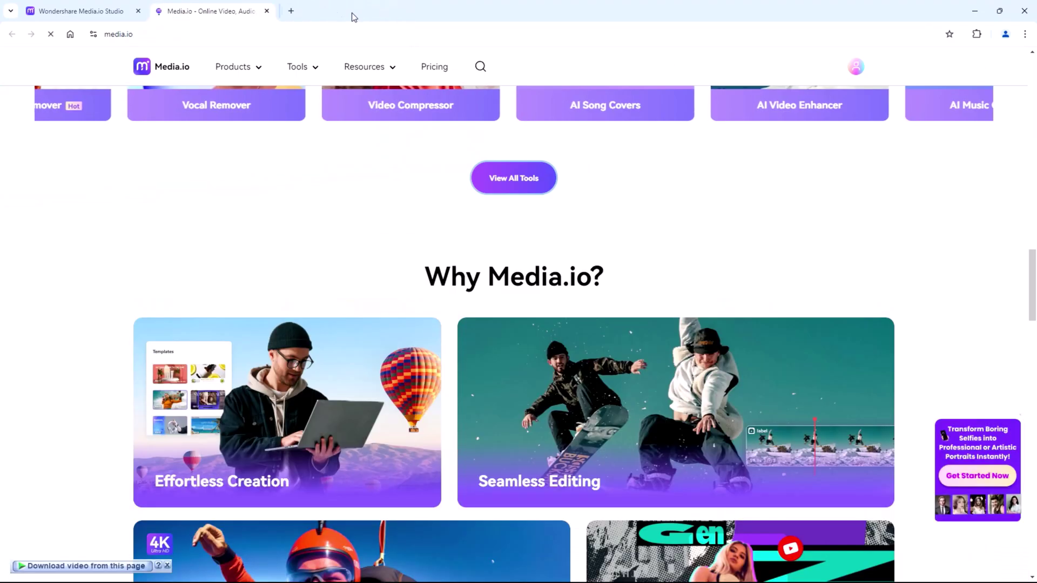
left_click(268, 11)
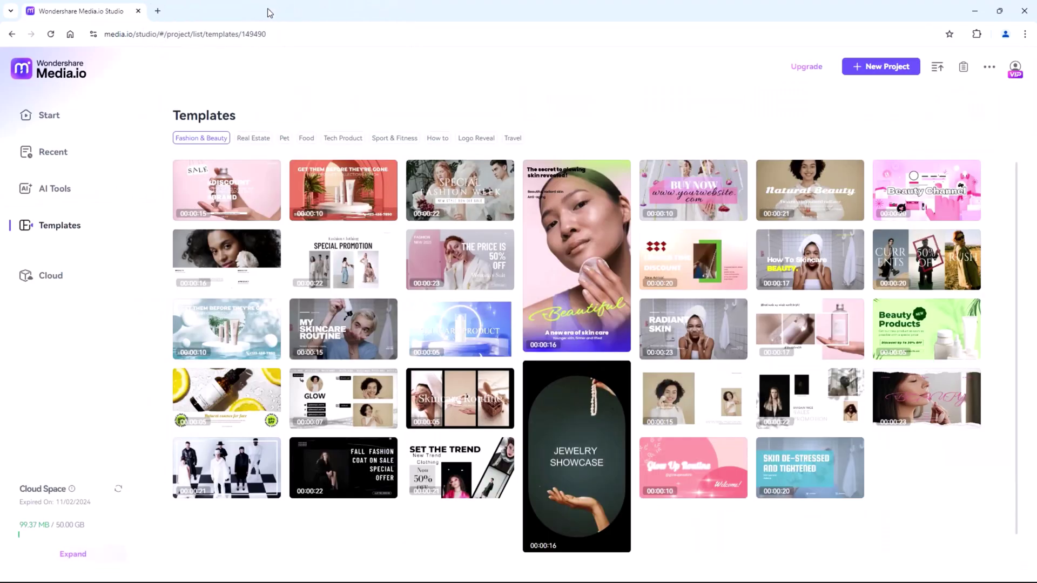
- Open See All on the Studio's Travel template row, then return to the start page
left_click(78, 127)
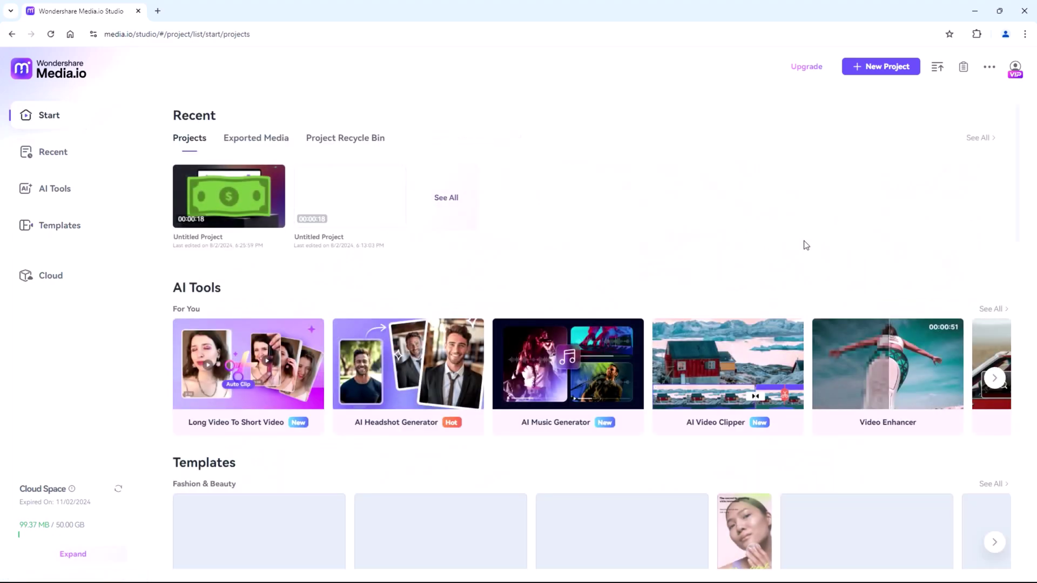
scroll(827, 286, "down", 2)
scroll(827, 285, "down", 2)
scroll(827, 285, "down", 2)
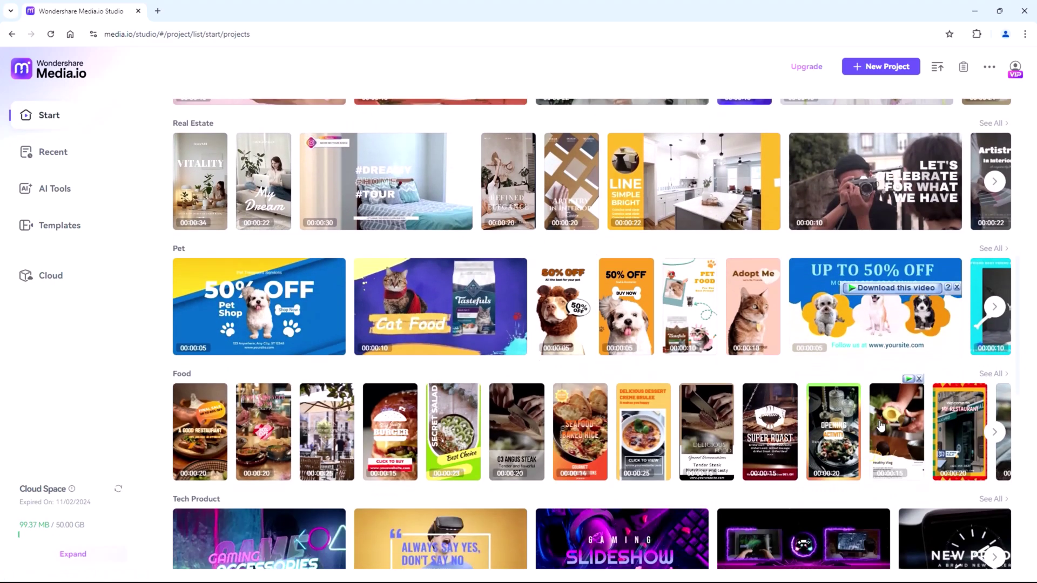
scroll(894, 435, "down", 3)
scroll(893, 435, "down", 2)
scroll(893, 435, "down", 2)
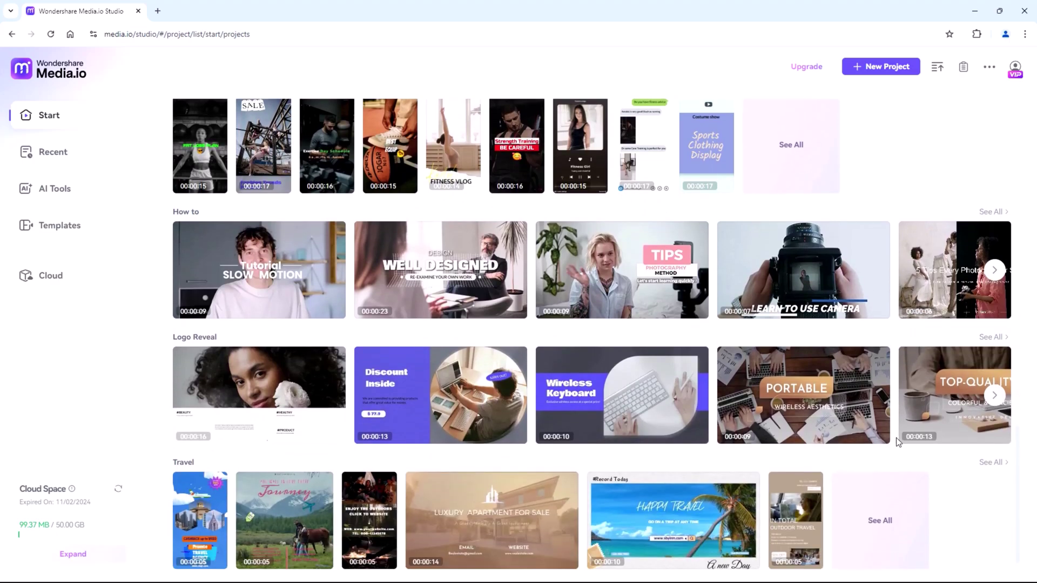
left_click(883, 523)
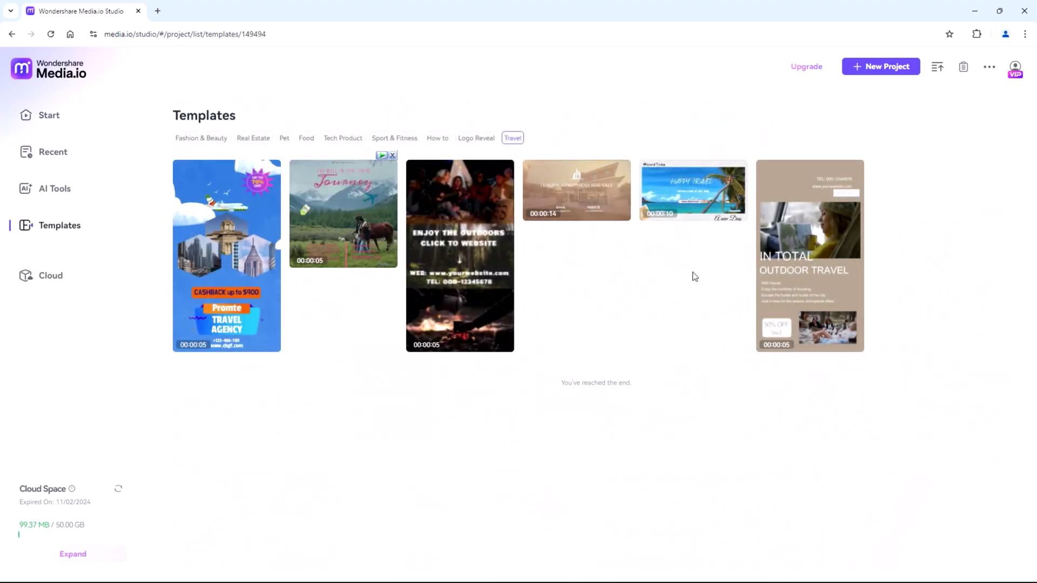
left_click(57, 116)
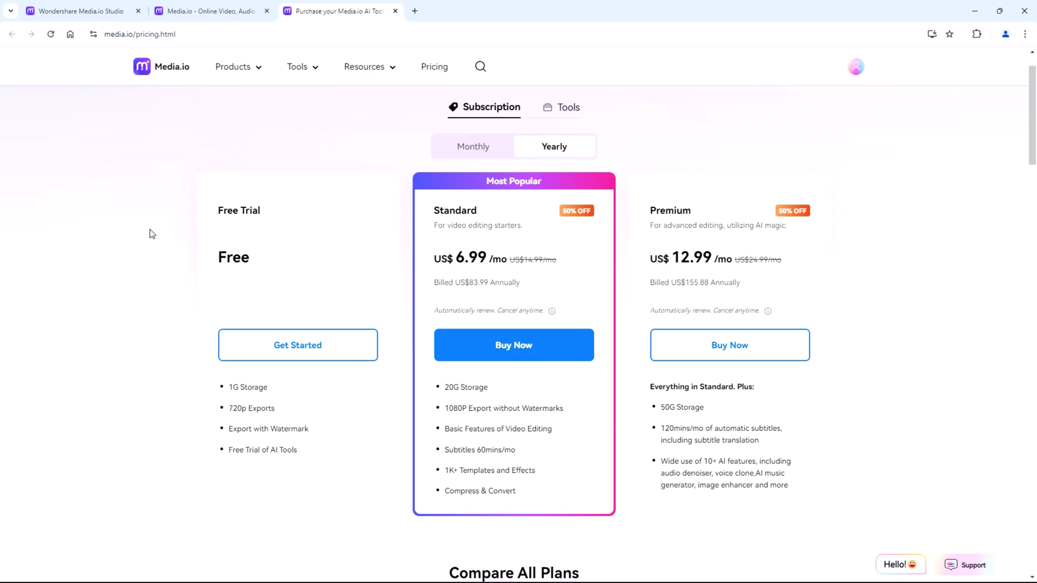
- Compare monthly and yearly subscription prices, then view the per-tool prices
left_click(310, 346)
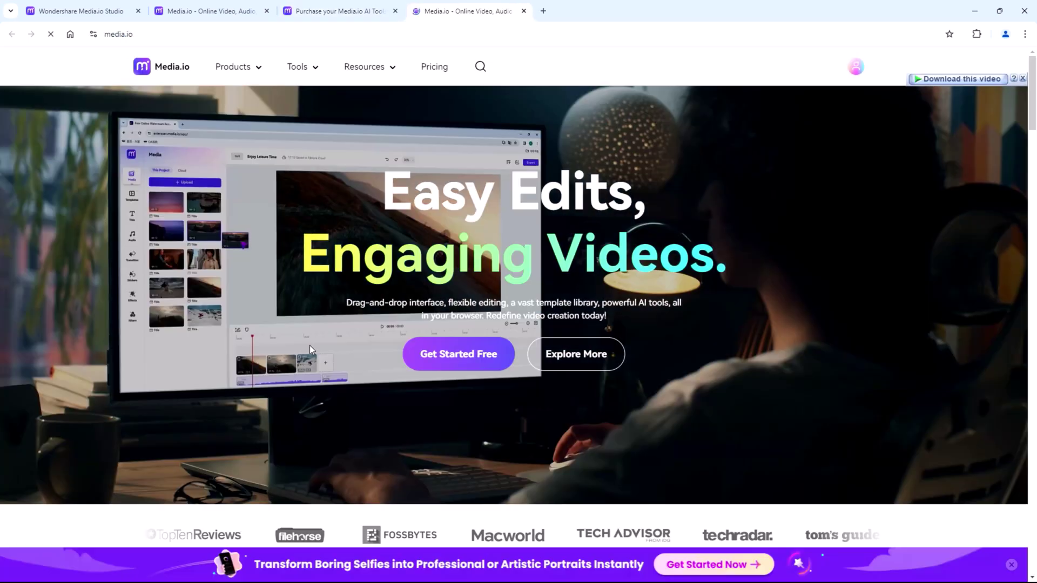
left_click(525, 11)
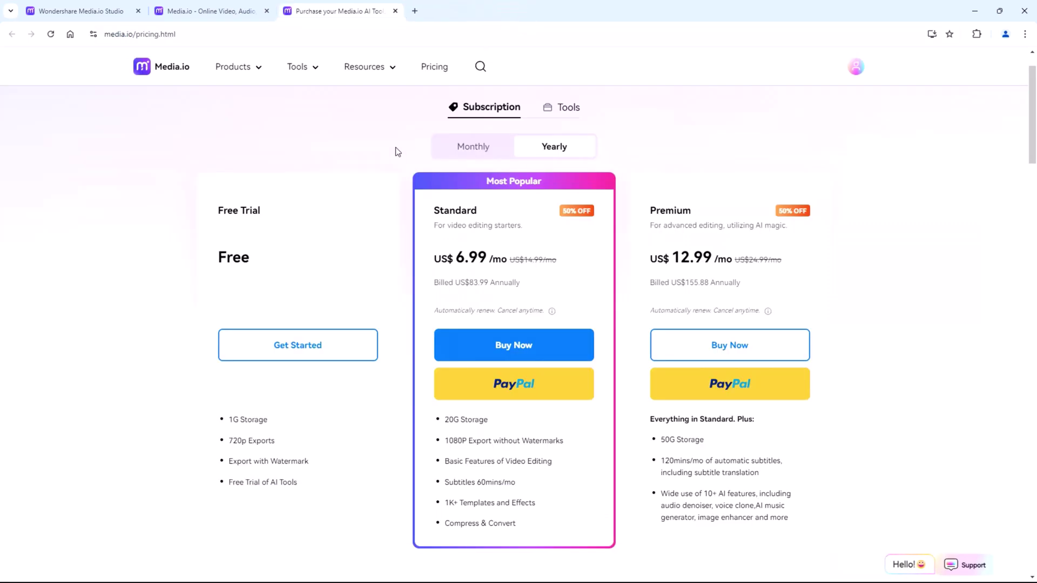
left_click(469, 154)
left_click(568, 149)
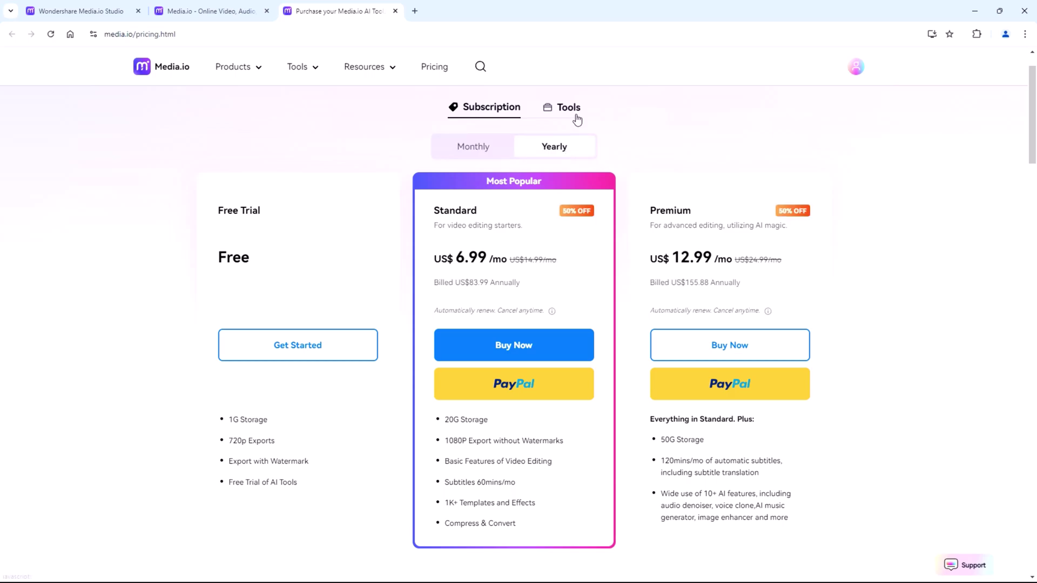
left_click(570, 108)
scroll(903, 283, "down", 1)
scroll(902, 283, "down", 1)
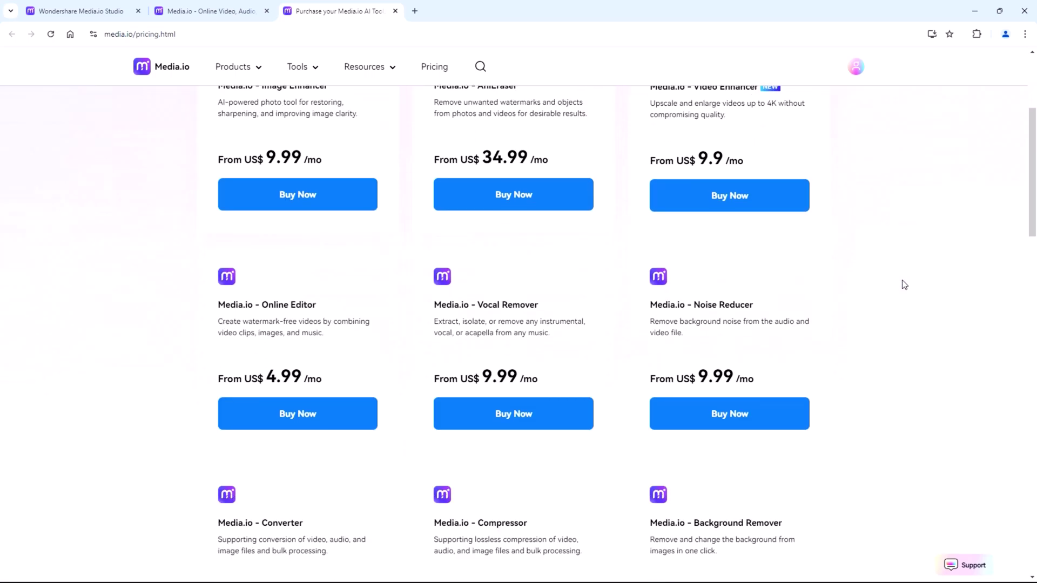
scroll(903, 283, "down", 2)
scroll(904, 284, "down", 2)
scroll(904, 285, "down", 3)
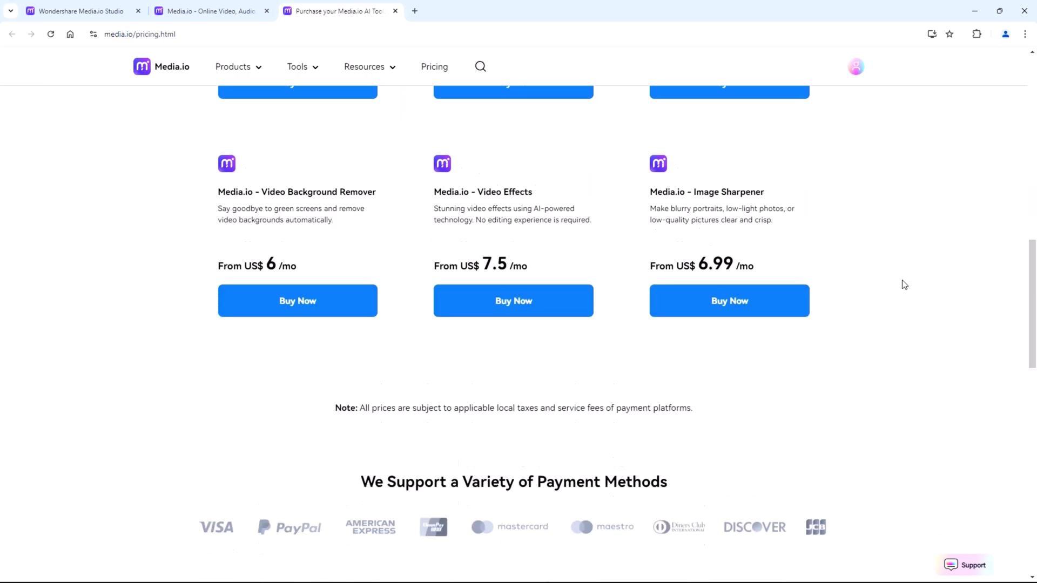
scroll(904, 285, "down", 1)
scroll(904, 284, "up", 1)
scroll(904, 284, "up", 4)
scroll(904, 285, "up", 4)
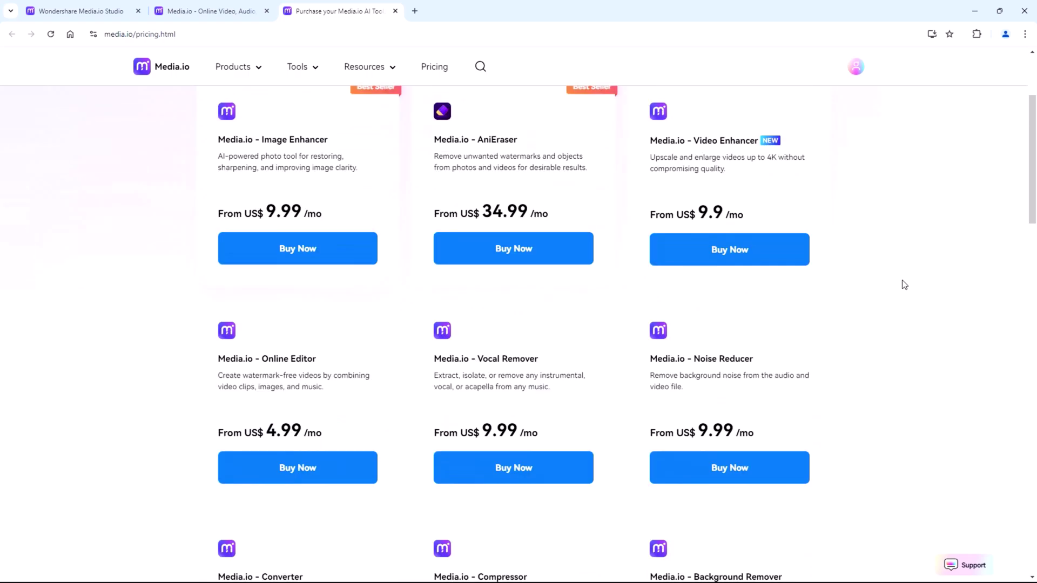
scroll(904, 284, "up", 2)
- Recheck monthly plan prices, close the pricing and homepage tabs, and switch to the homepage window
left_click(466, 160)
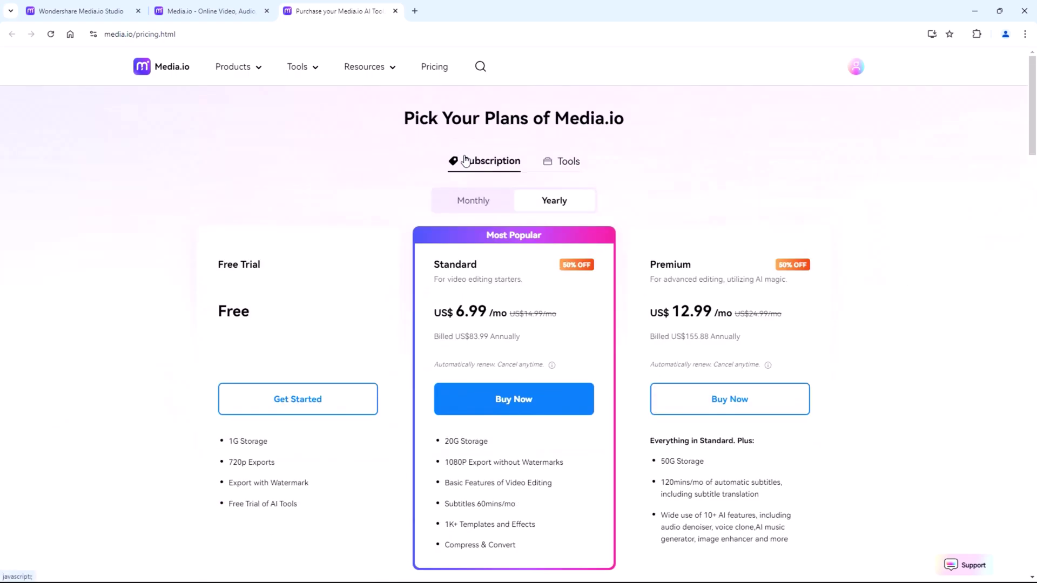
left_click(466, 201)
left_click(396, 12)
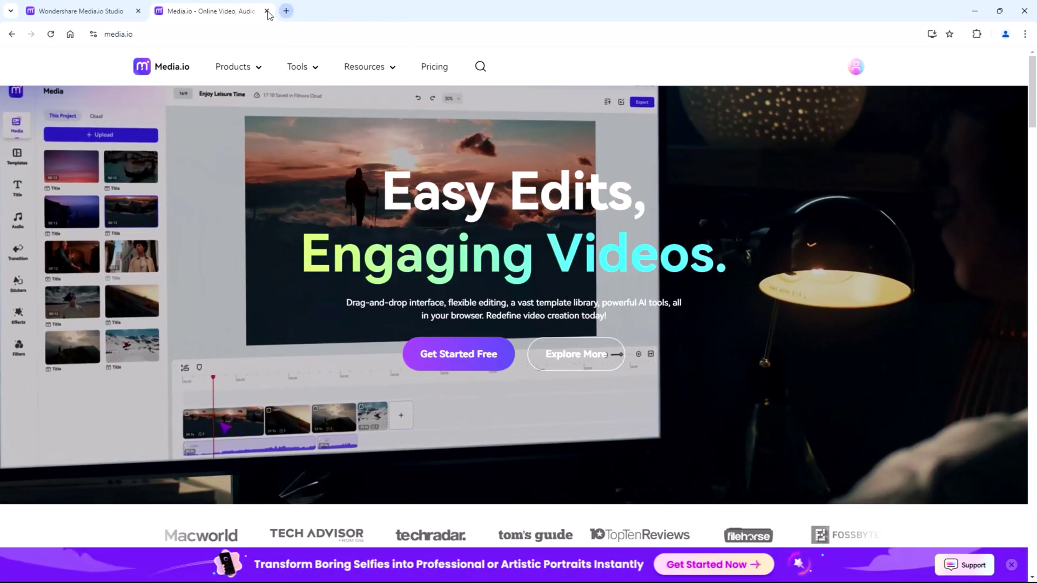
left_click(266, 12)
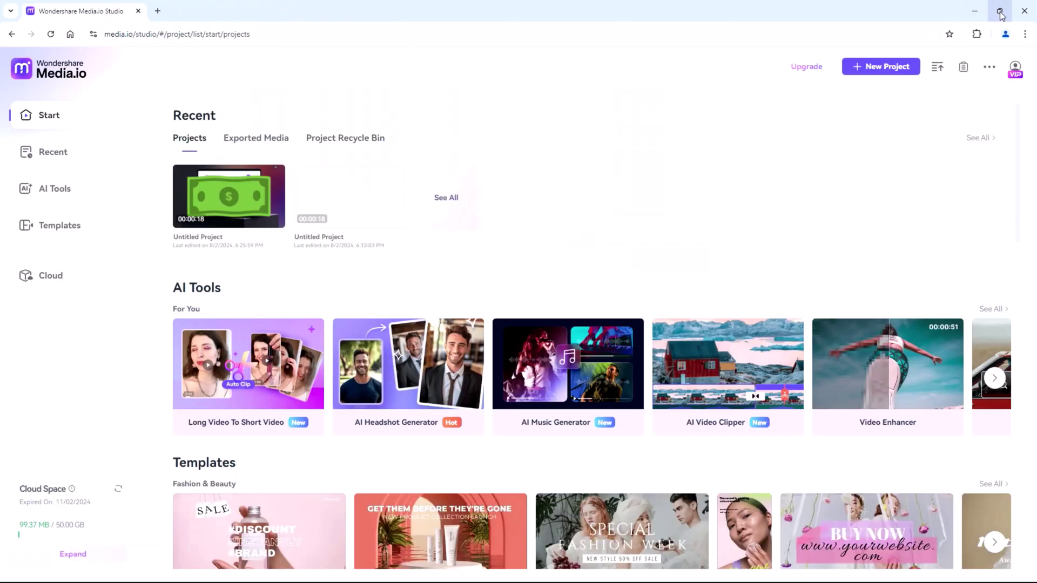
left_click(1024, 10)
scroll(914, 283, "down", 2)
scroll(916, 288, "down", 2)
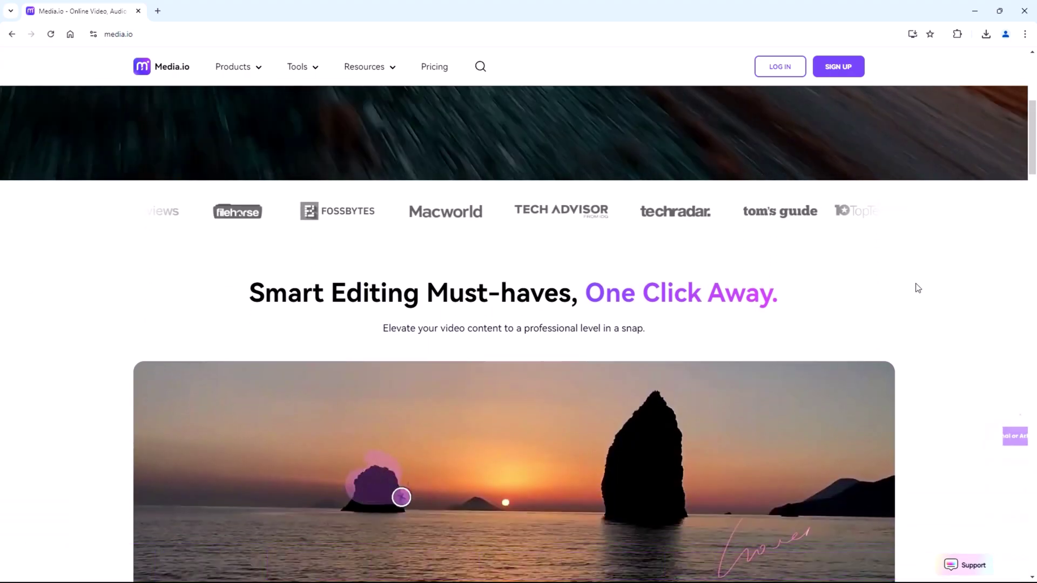
scroll(916, 288, "down", 2)
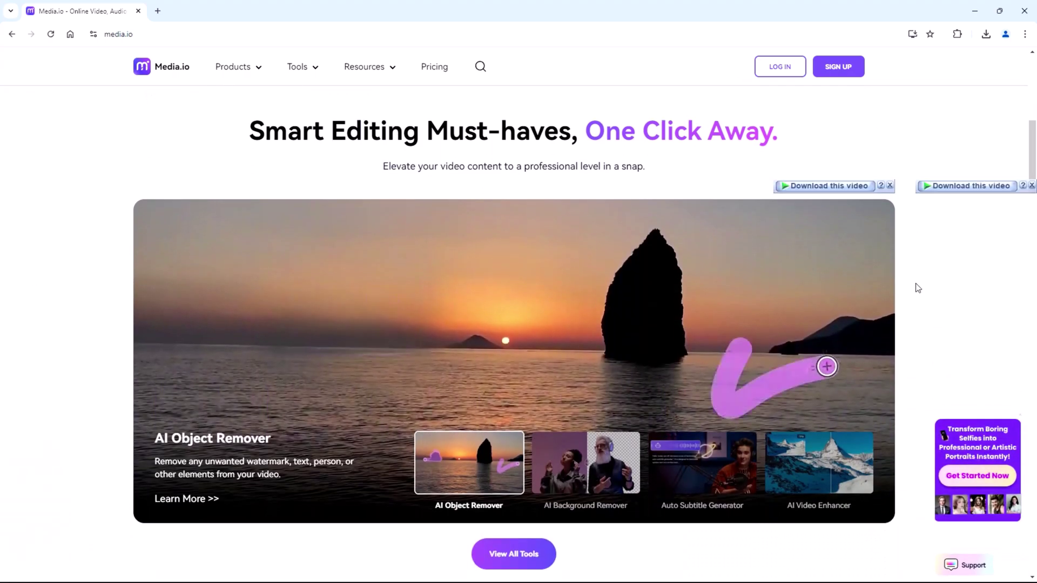